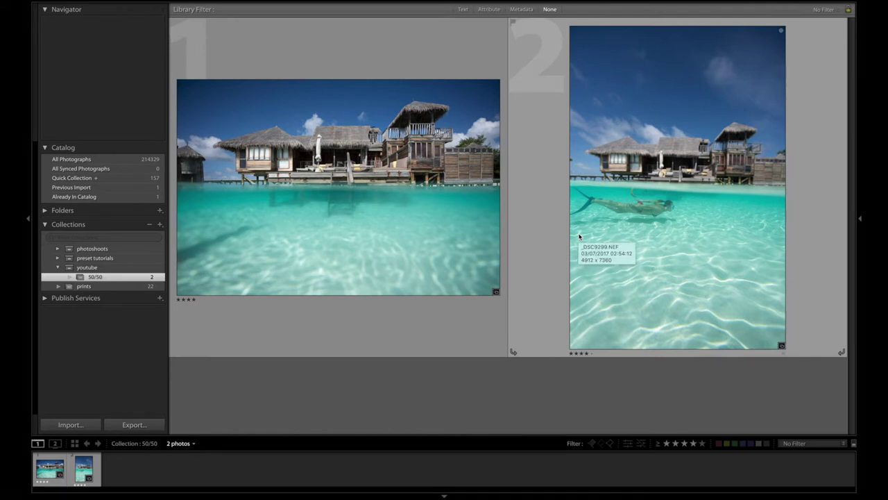
Step: Select the above-water villa photo _DSC7171.NEF in Survey view
click(454, 188)
Step: Open _DSC7171.NEF in Develop and apply the 'tropical daytime 10' preset from Tropical pack
key(d)
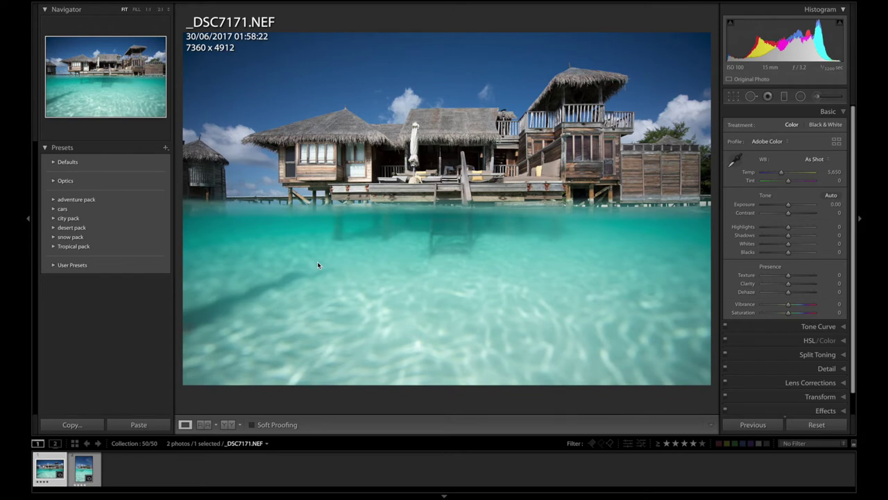
click(54, 247)
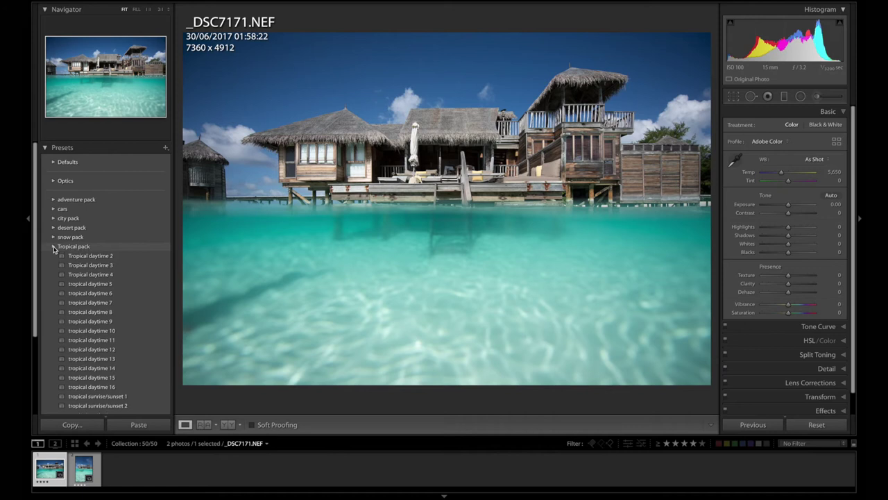
scroll(104, 291, down, 1)
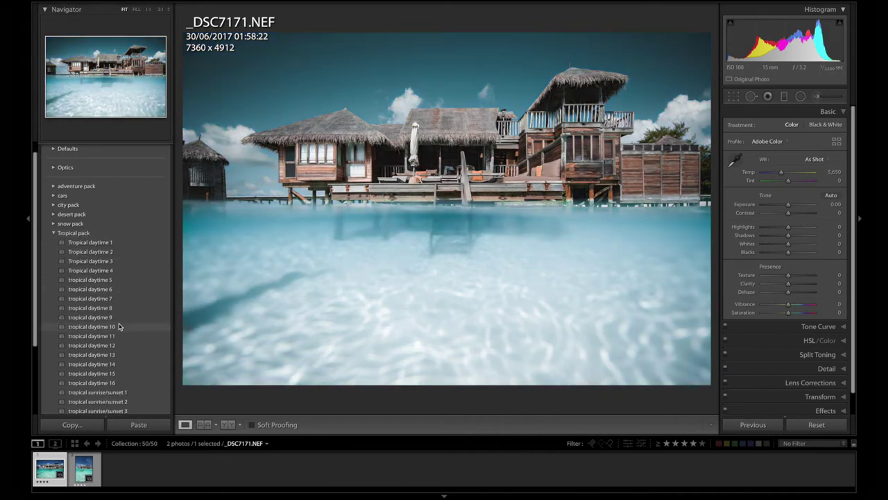
click(119, 326)
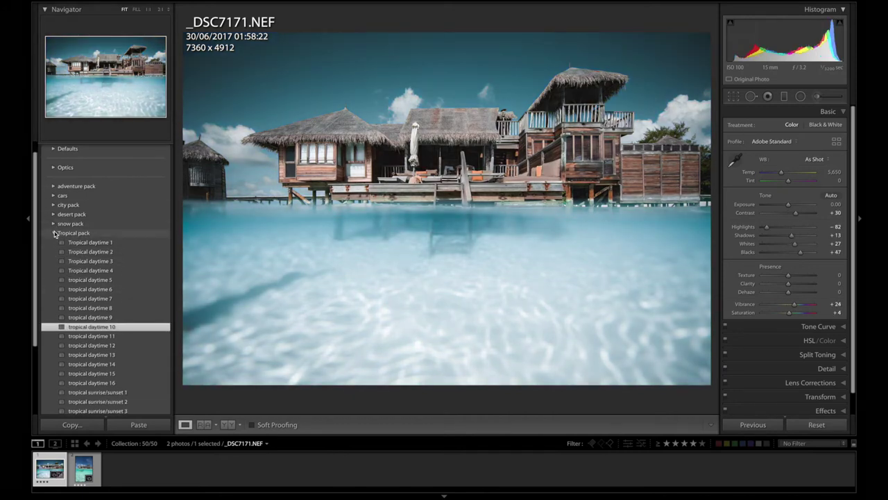
click(54, 233)
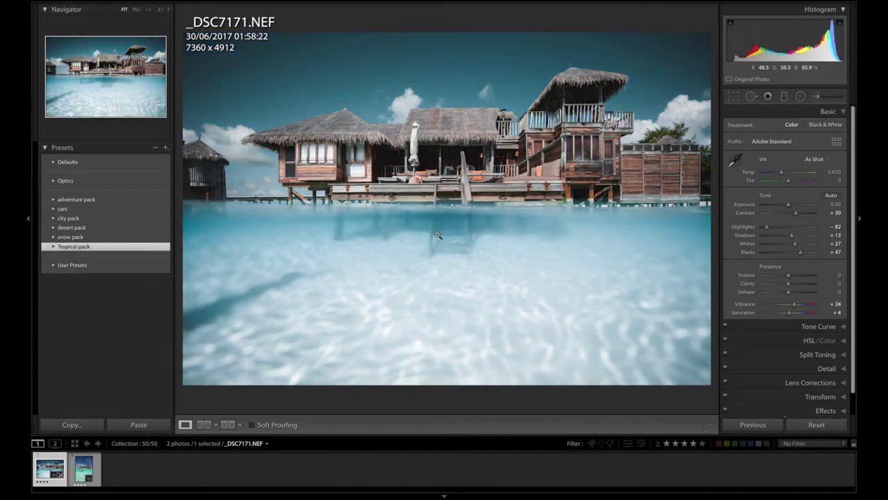
Step: Enable lens profile corrections for the detected Nikon AF-S NIKKOR lens, comparing off versus on
click(826, 113)
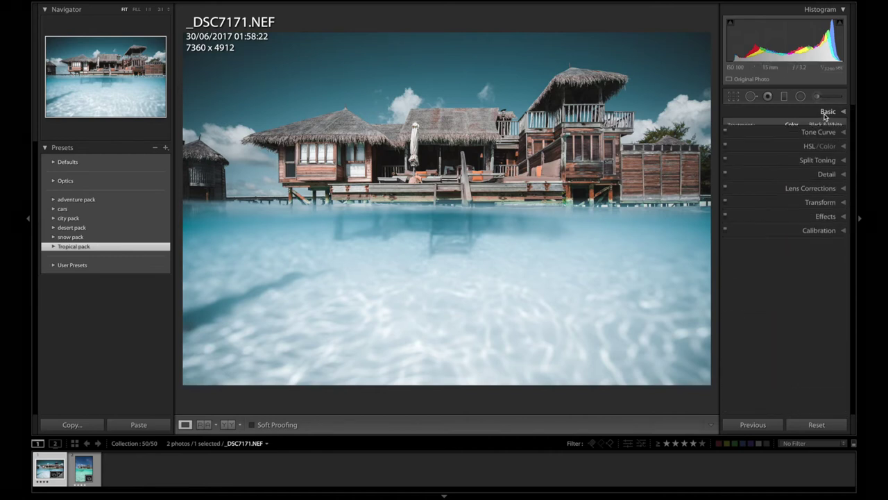
click(810, 182)
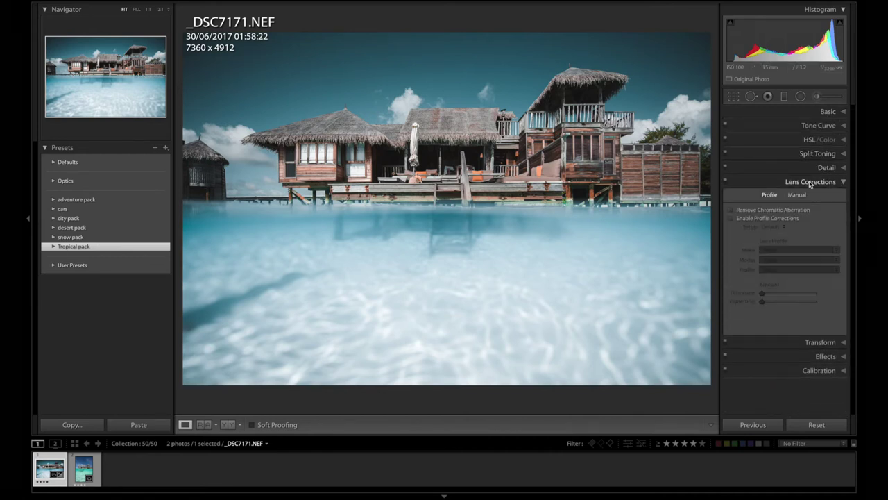
click(748, 219)
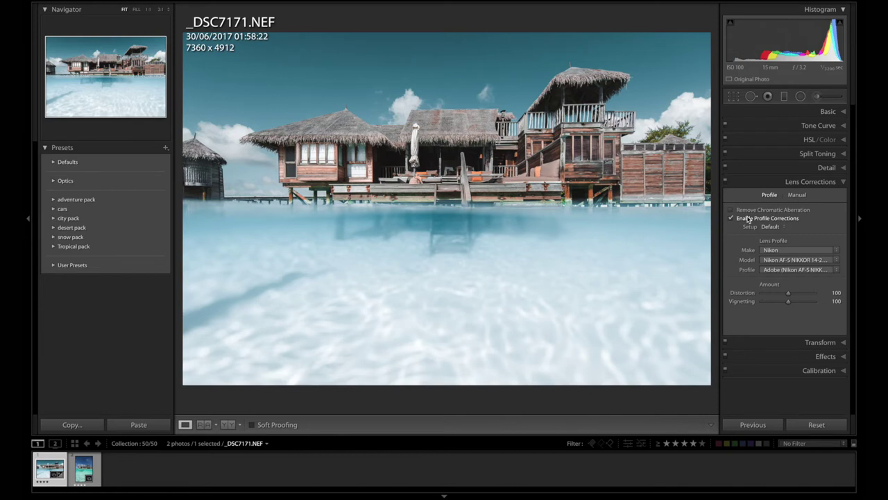
click(748, 219)
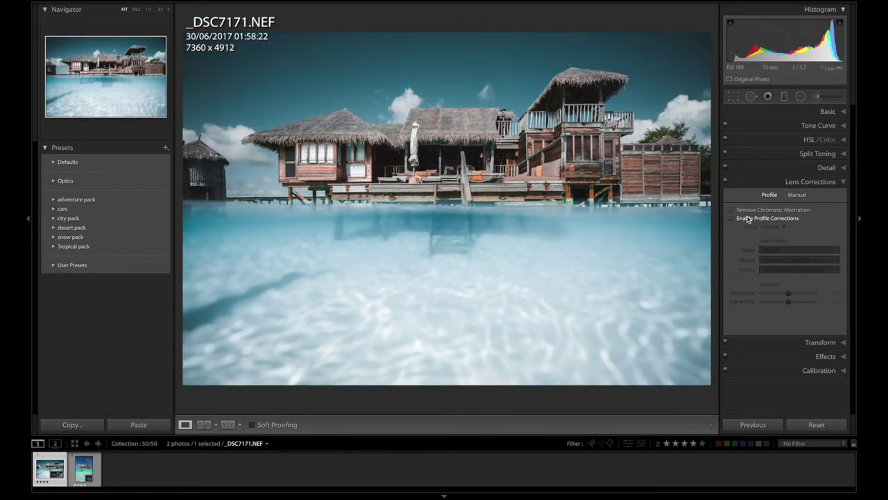
click(747, 219)
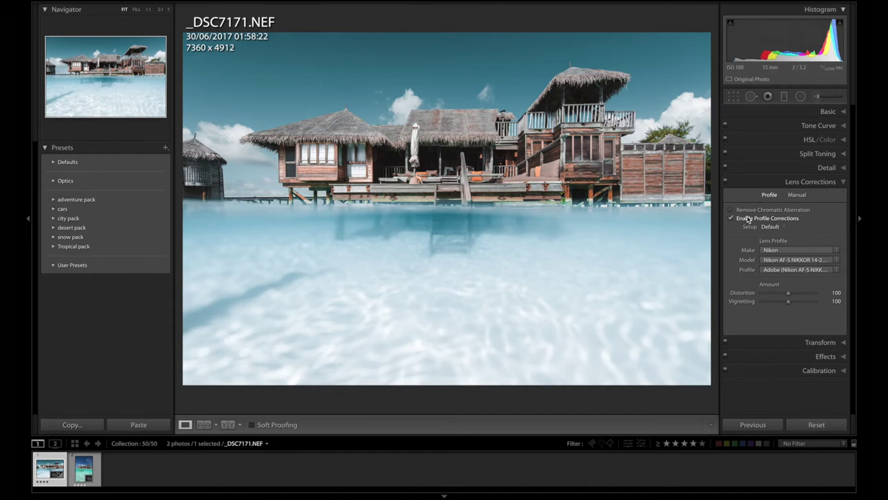
click(806, 182)
Step: Set white balance to Temp 6,106 and Tint -5, then inspect the huts and deck at 1:1
click(830, 111)
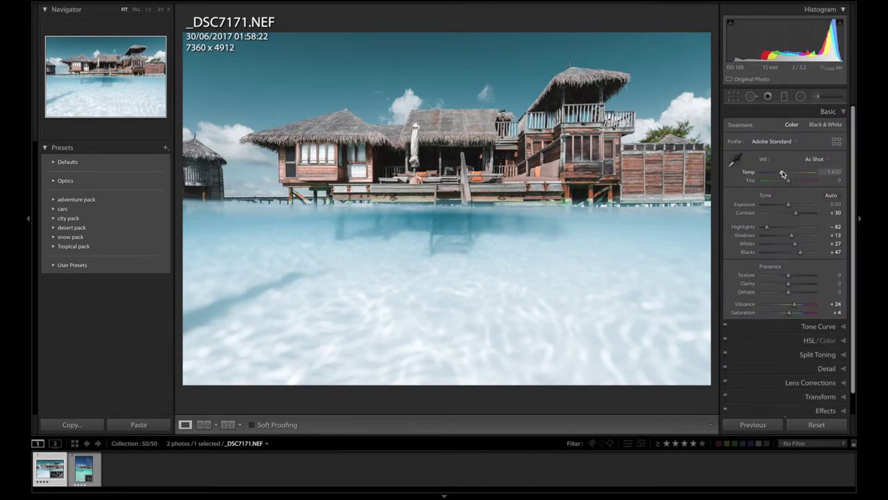
drag(782, 175, 789, 183)
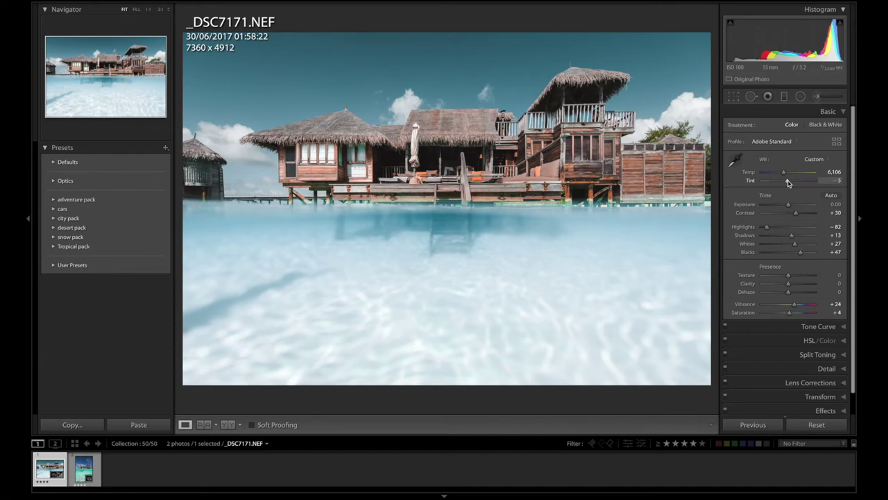
click(411, 206)
drag(411, 206, 378, 163)
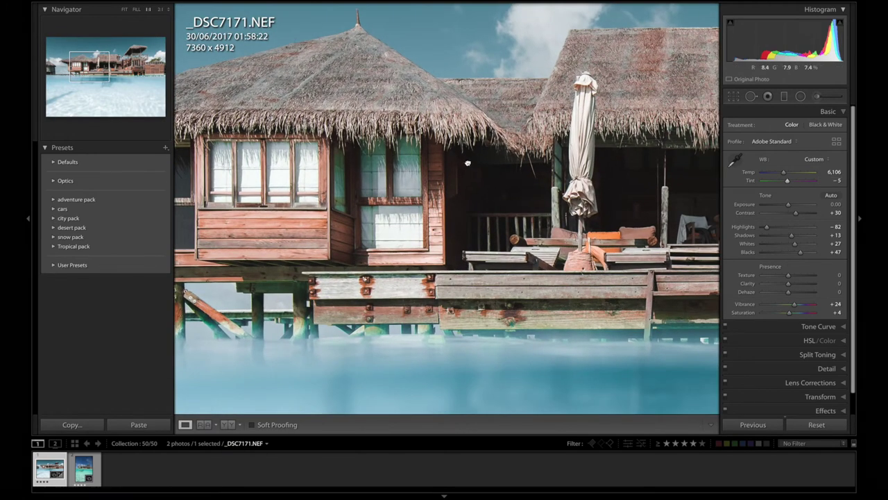
drag(469, 254, 381, 143)
drag(630, 50, 693, 119)
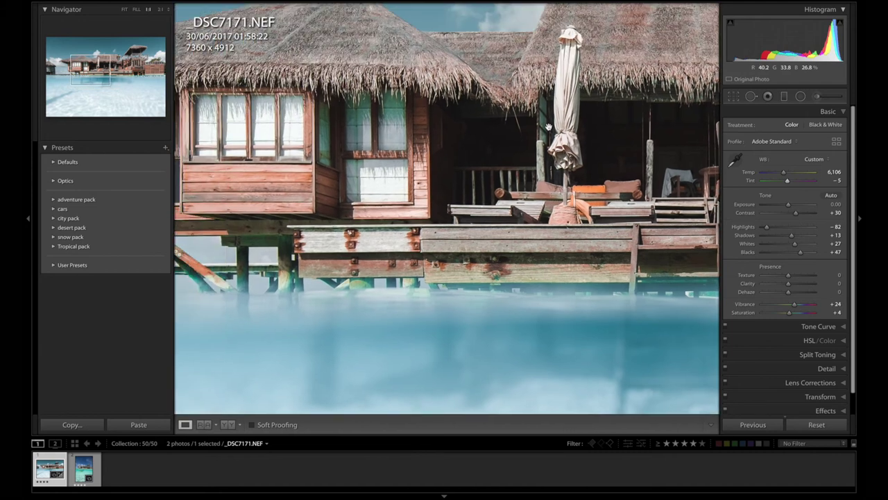
Step: Lower green saturation to -54 in the HSL panel
click(828, 111)
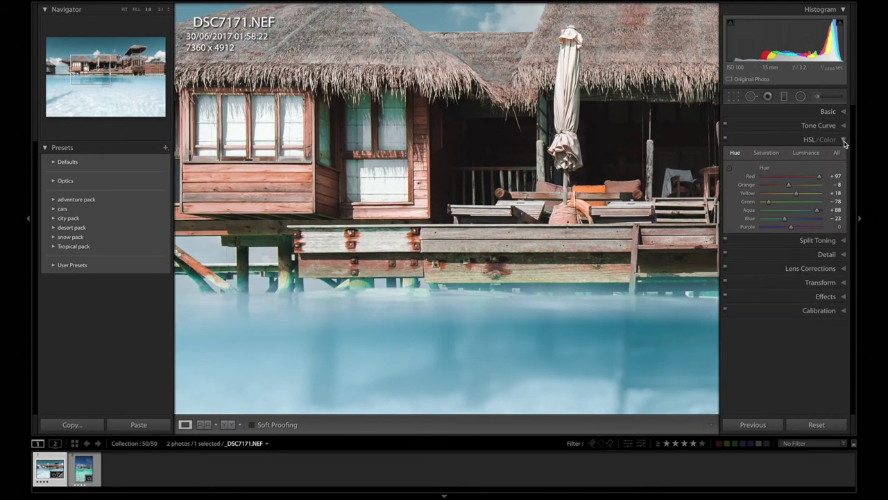
click(844, 139)
click(766, 152)
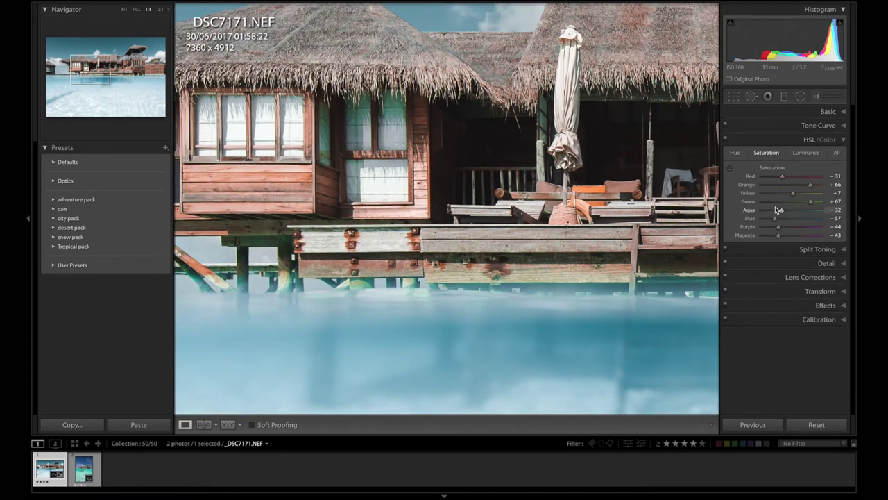
click(775, 201)
key(z)
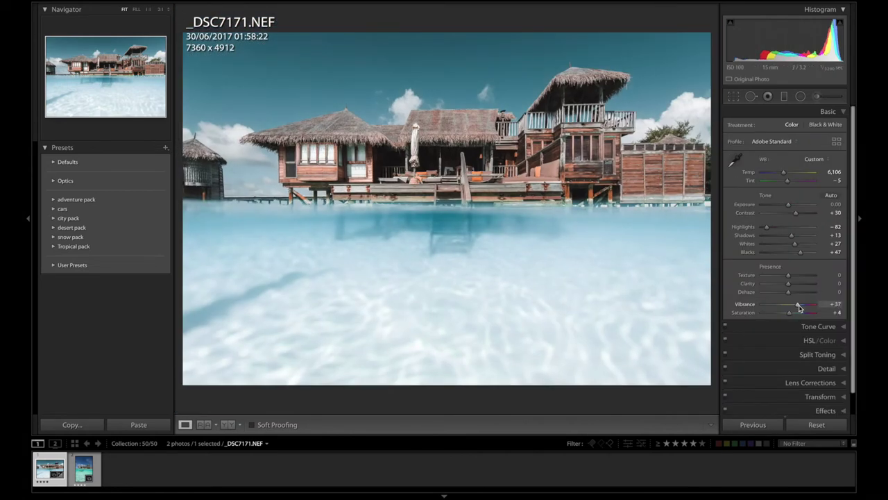
Step: Darken blue luminance to -43 and reduce blue saturation to -63
click(826, 111)
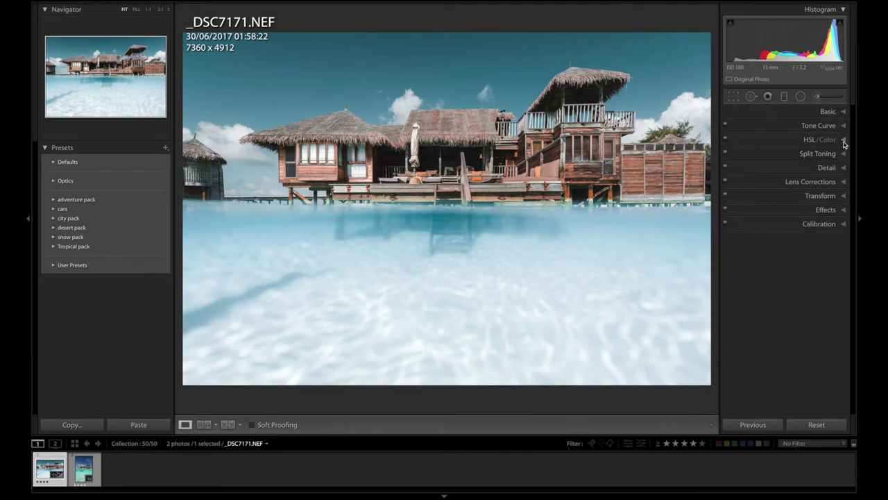
click(845, 142)
click(805, 154)
mouse_move(786, 223)
mouse_down()
mouse_move(758, 224)
mouse_move(778, 225)
mouse_up()
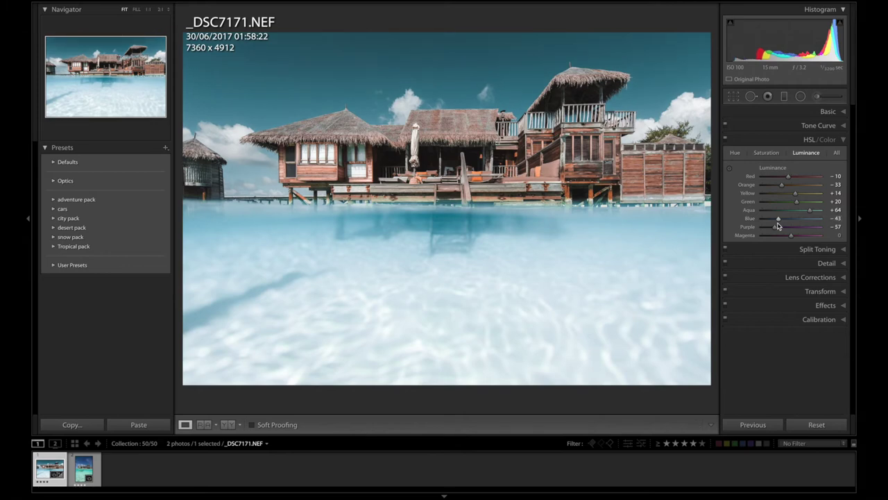
click(613, 138)
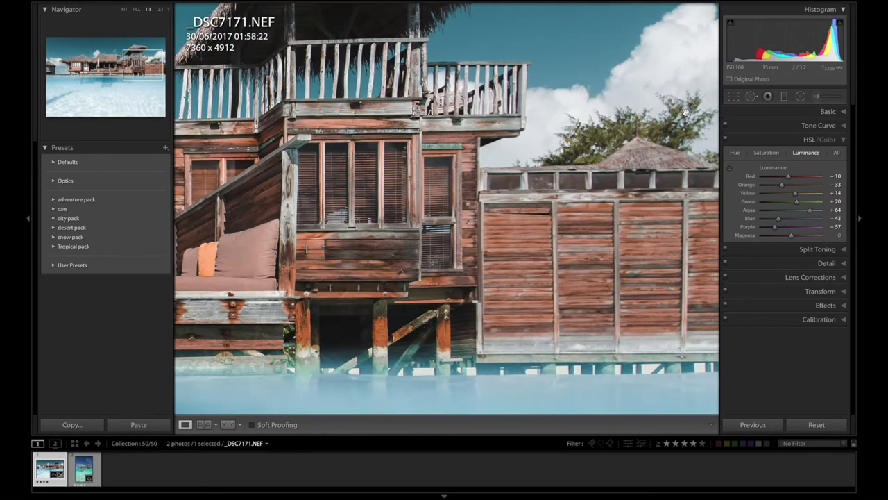
click(478, 135)
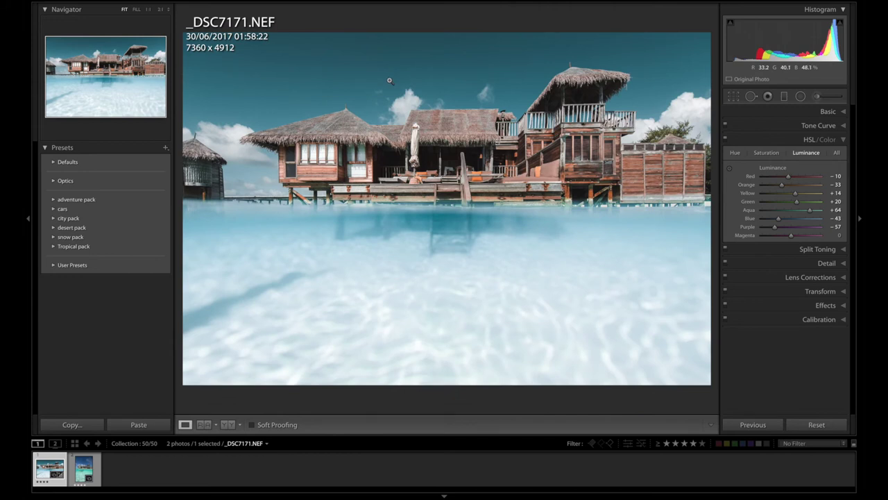
click(766, 152)
drag(773, 220, 772, 220)
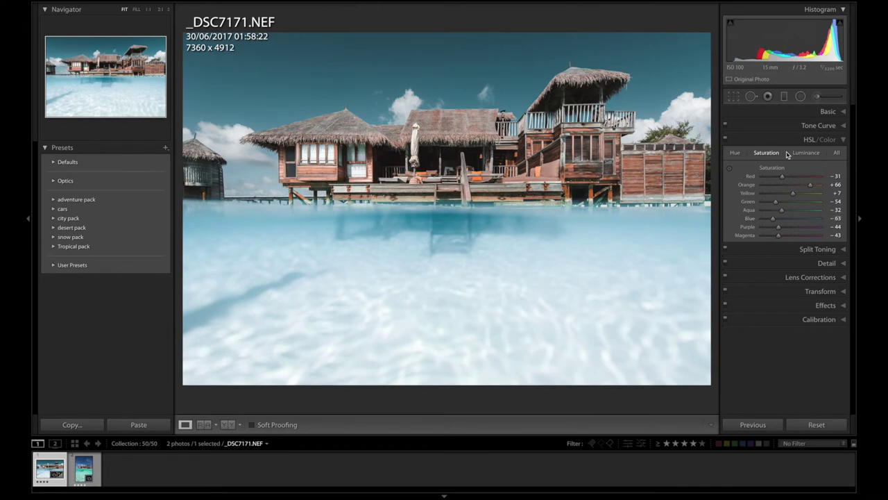
click(841, 140)
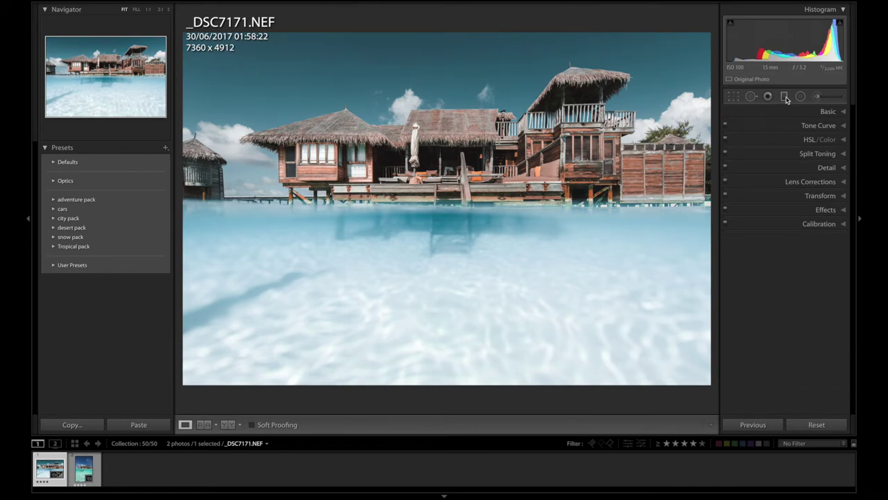
Step: Add a darkening graduated filter across the photo and check the boardwalk detail
click(785, 97)
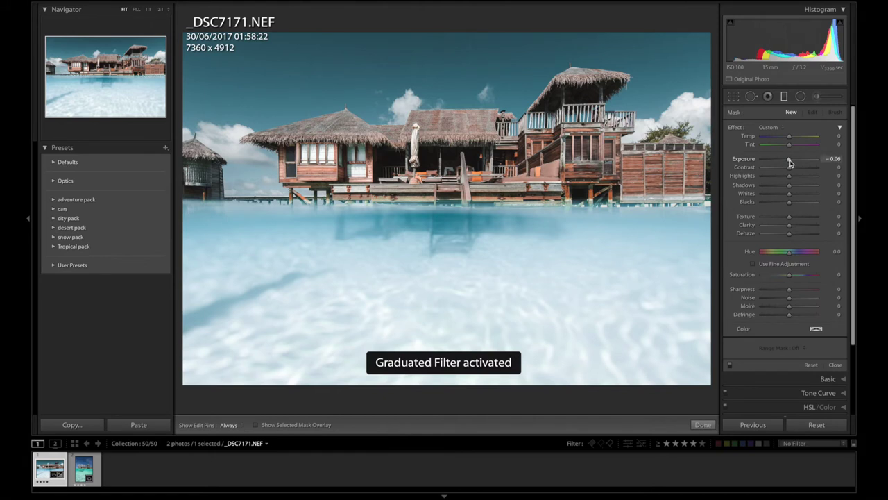
drag(789, 161, 787, 162)
drag(465, 144, 465, 390)
drag(788, 160, 802, 170)
click(785, 96)
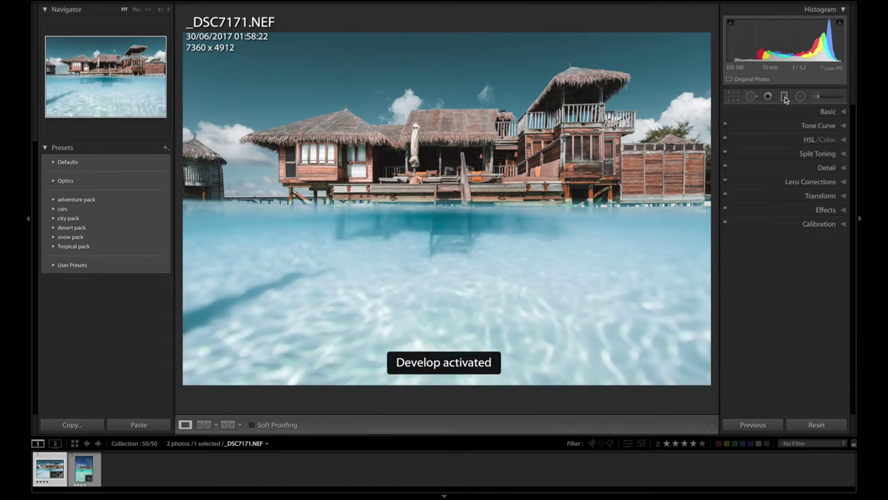
click(429, 238)
drag(516, 289, 472, 186)
click(472, 186)
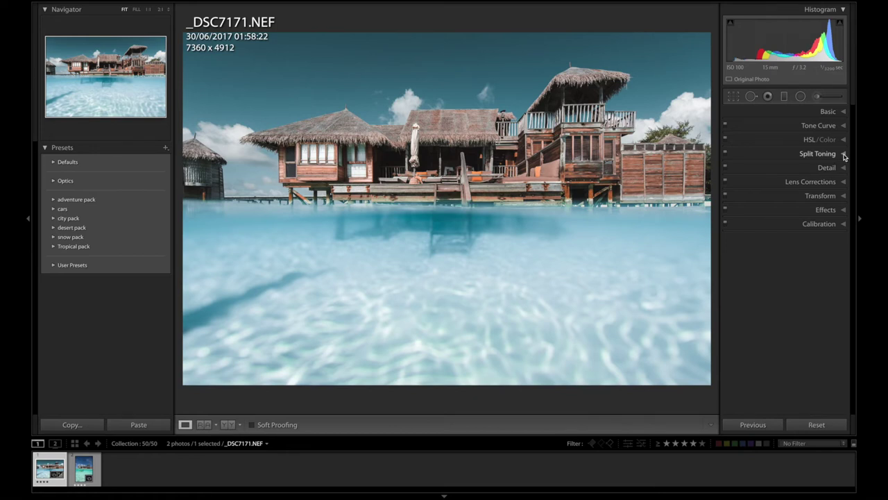
Step: Lift the tone curve's black point to output 35 for faded shadows
click(816, 126)
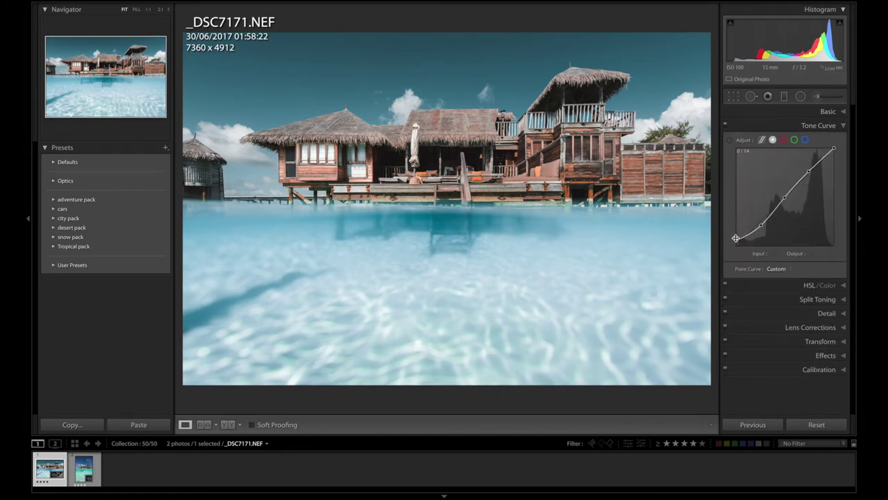
mouse_move(735, 238)
mouse_down()
mouse_move(755, 234)
mouse_move(735, 234)
mouse_up()
click(816, 125)
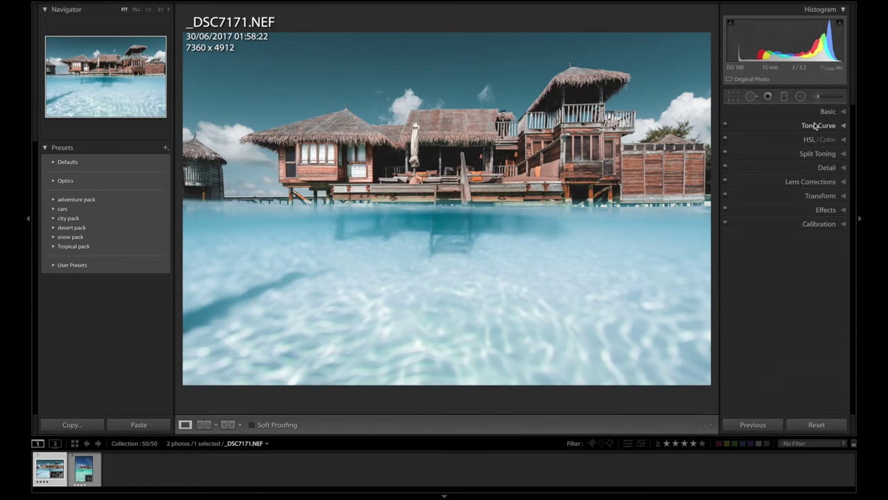
Step: Copy _DSC7171's develop settings, move to _DSC9299 and paste them with Ctrl+Shift+V
key(ctrl+shift+c)
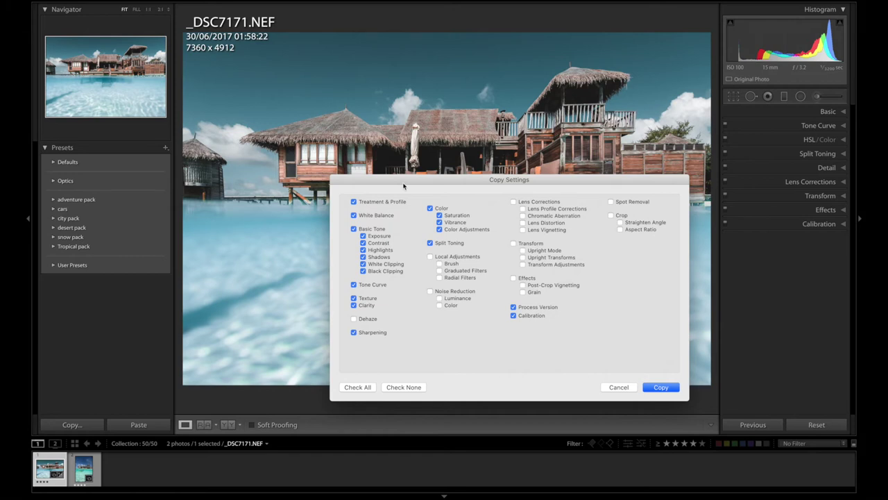
key(Return)
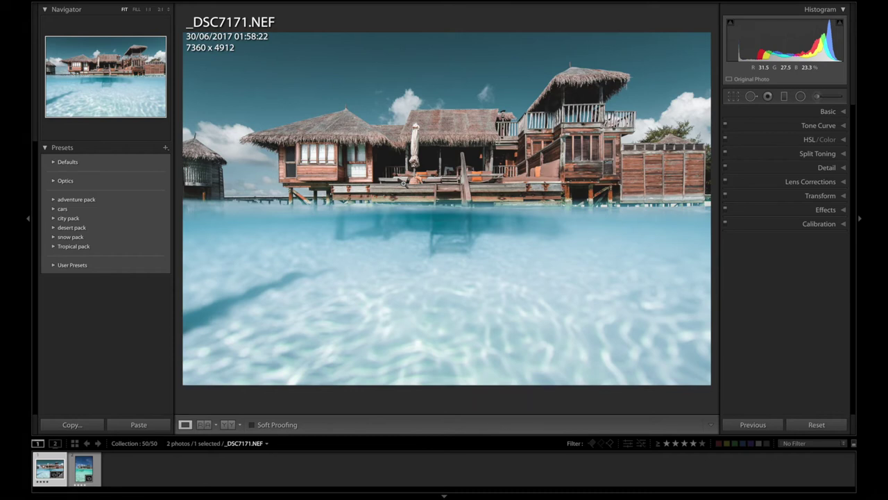
key(Right)
key(ctrl+shift+v)
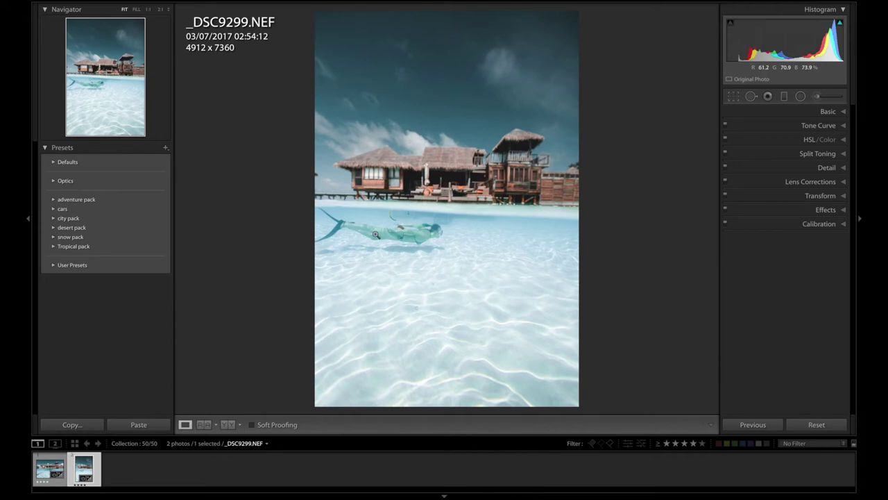
Step: Check the swimmer up close, then set Temp 5,135, Tint -2, Whites +36, Blacks +35, Clarity +9
click(368, 232)
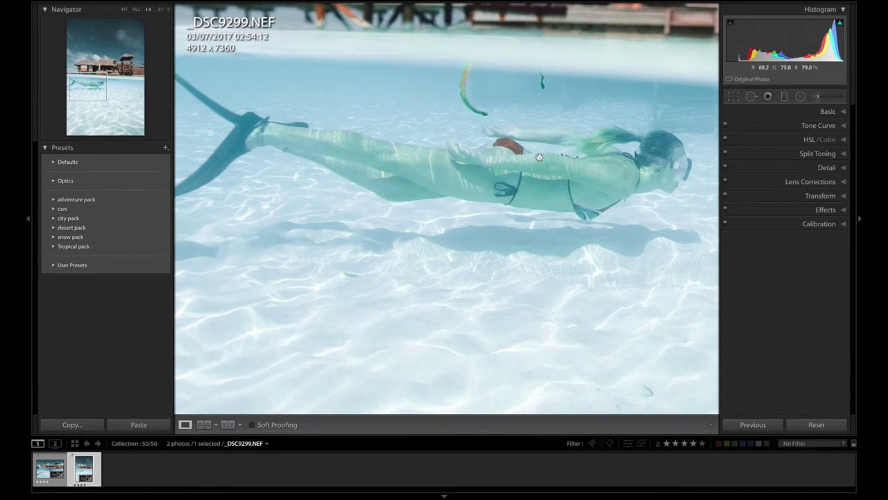
drag(544, 159, 484, 159)
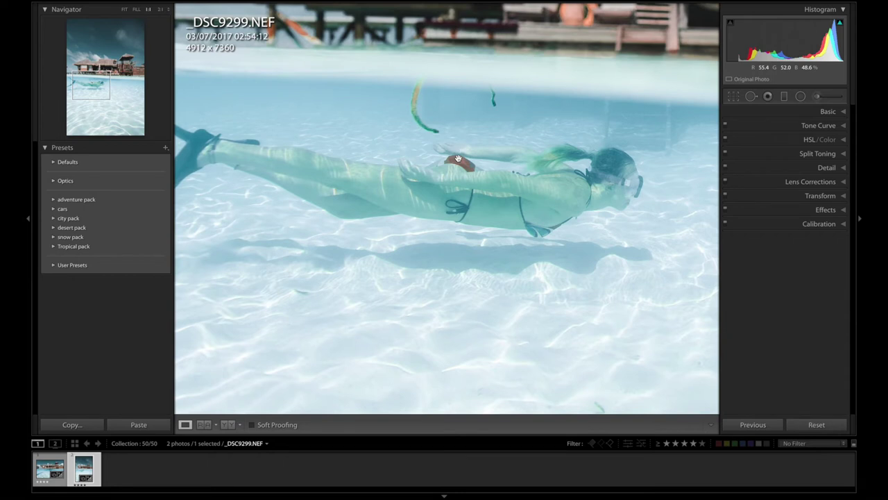
click(458, 158)
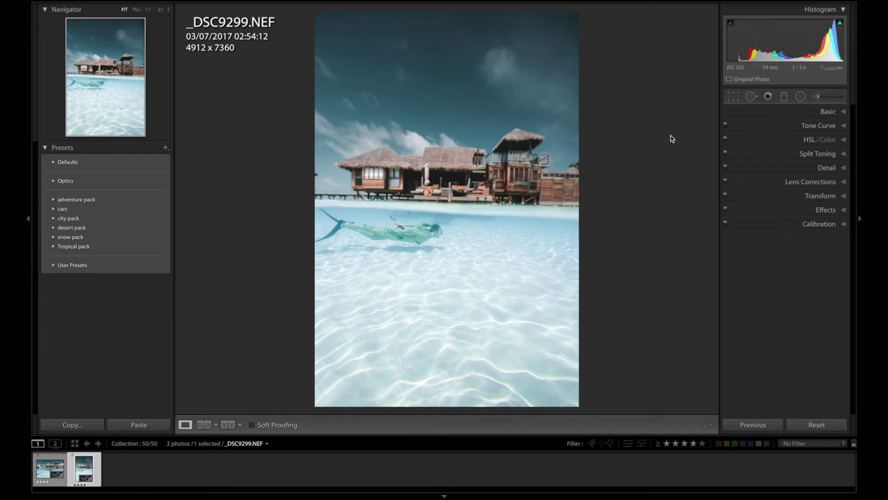
key(ctrl+1)
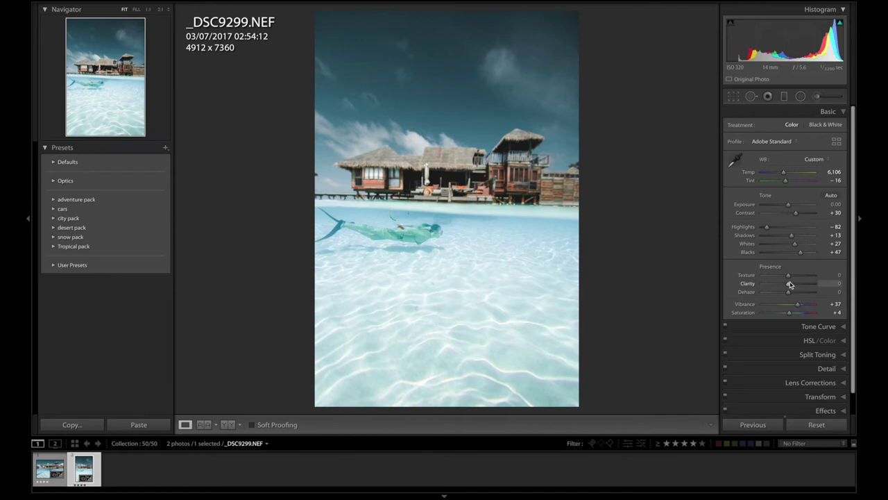
drag(783, 174, 778, 175)
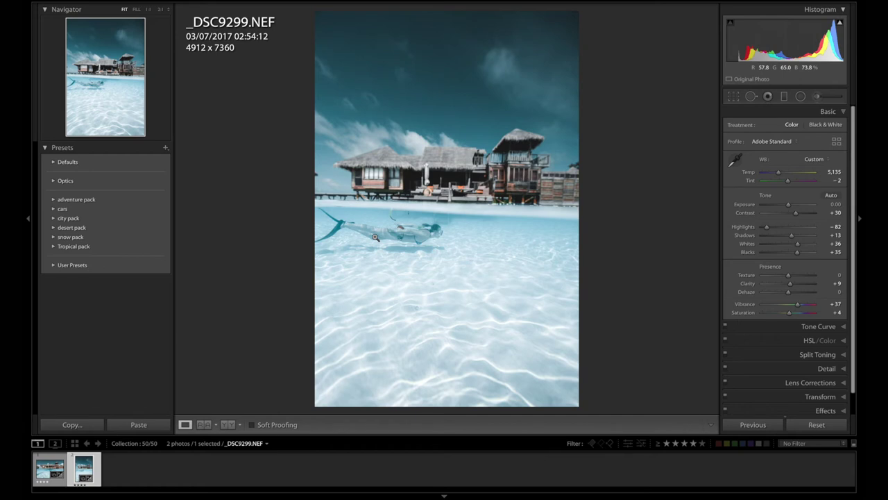
click(374, 237)
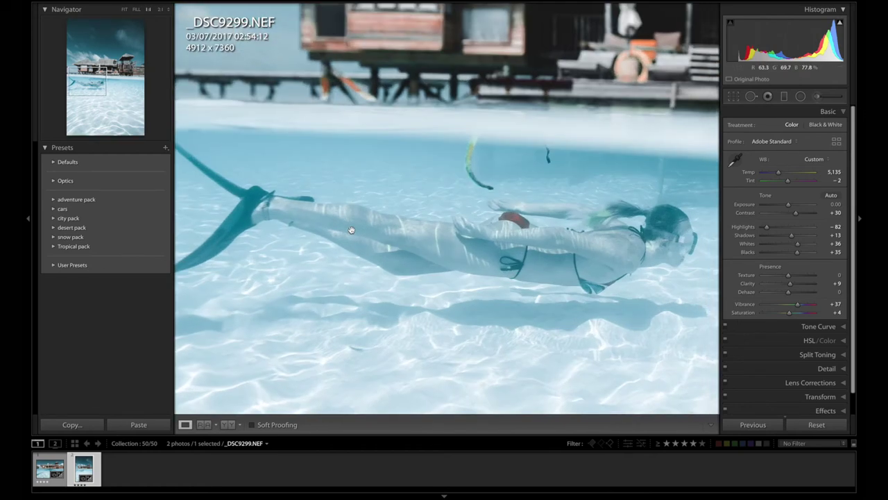
Step: Paint an Adjustment Brush with Temp 100 and zero exposure onto the swimmer's torso
key(k)
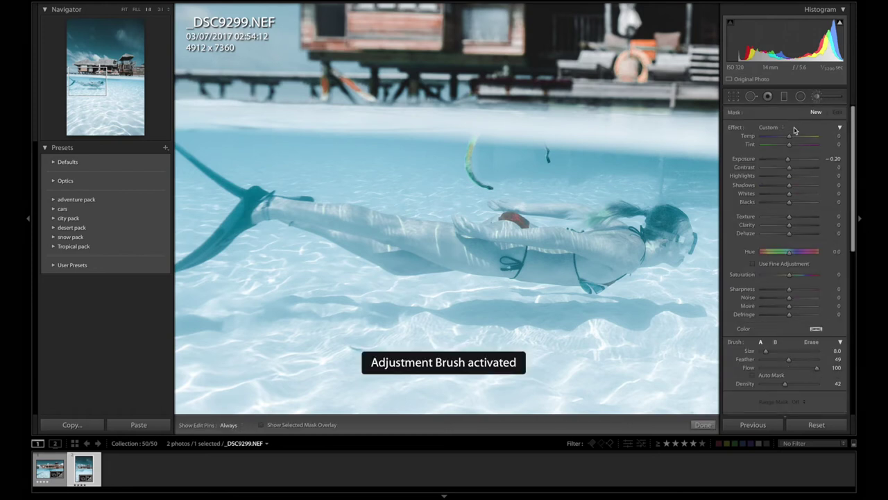
double_click(788, 159)
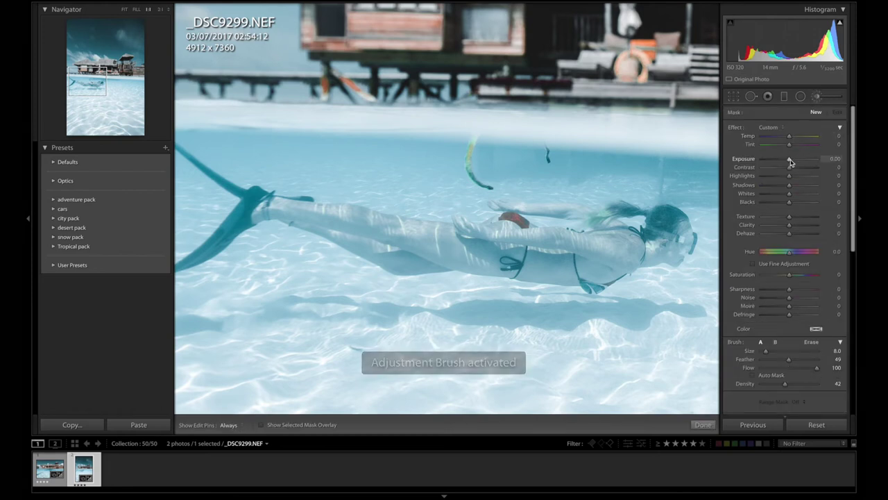
click(816, 135)
key(h)
drag(607, 252, 524, 256)
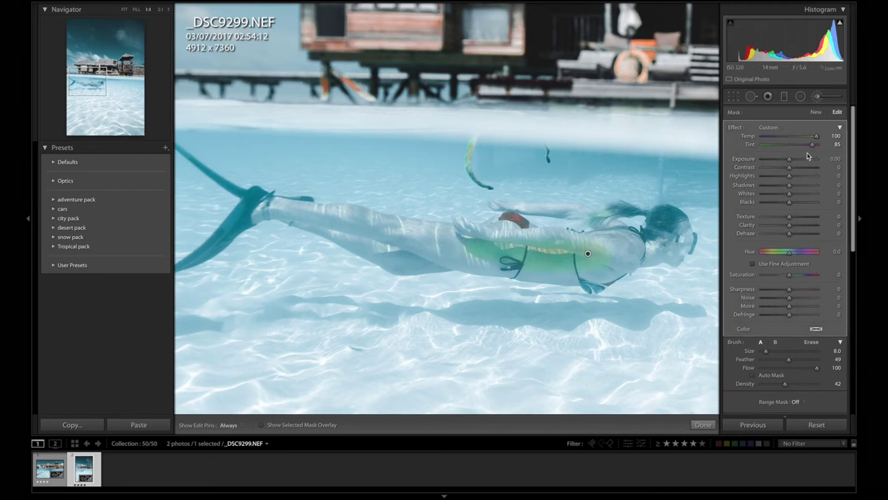
Step: Raise the brush Tint to 100, shrink the brush to size 4 and reduce Temp to 74
drag(812, 144, 817, 143)
key(h)
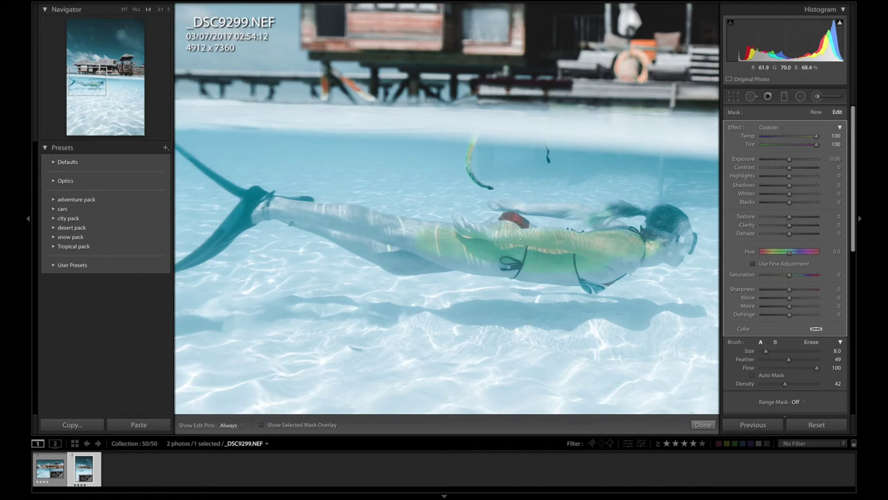
key(bracketleft)
key(bracketleft)
key(h)
drag(816, 136, 821, 138)
key(h)
key(h)
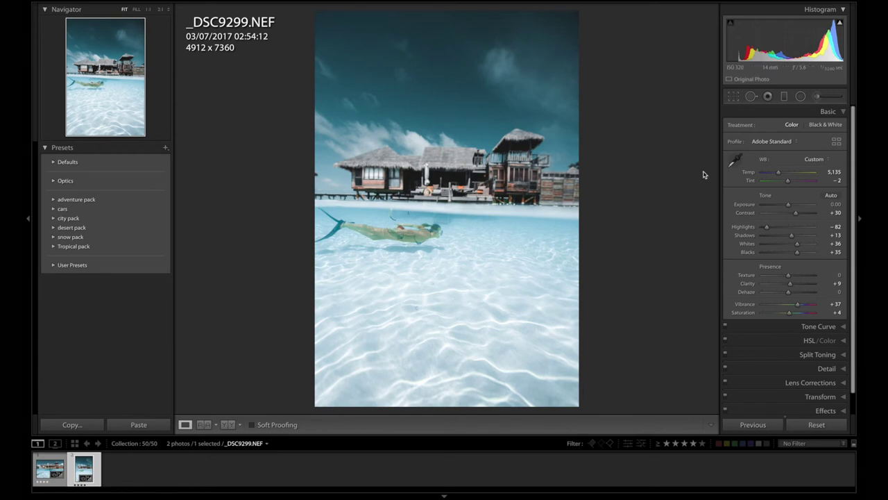
Step: Add a graduated filter up from the bottom with Exposure -0.27, Contrast 63 and zero tint
click(784, 97)
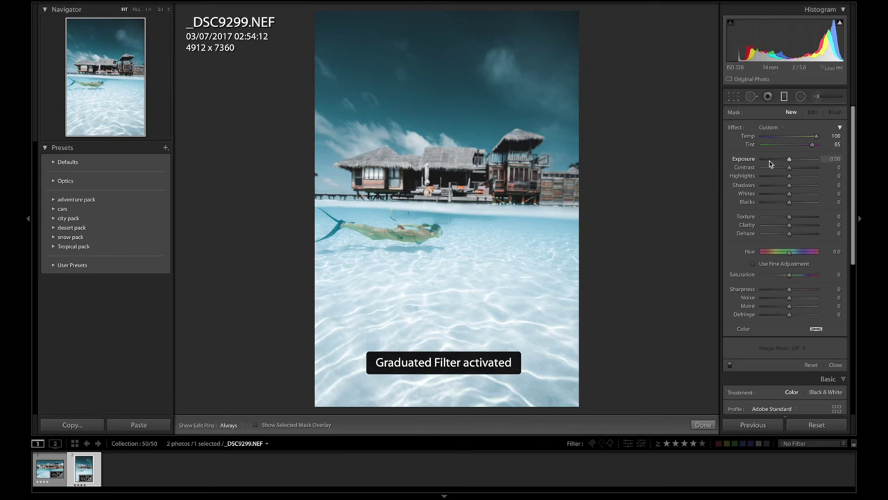
double_click(814, 143)
drag(789, 159, 788, 159)
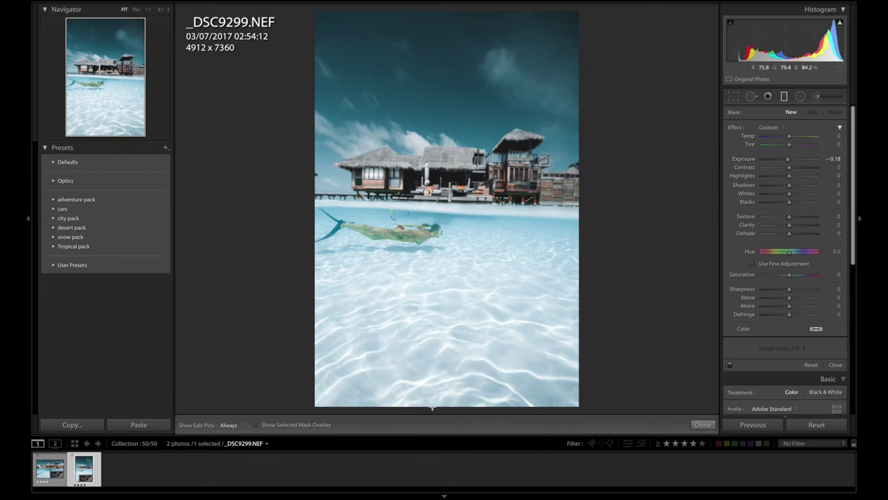
drag(421, 410, 447, 152)
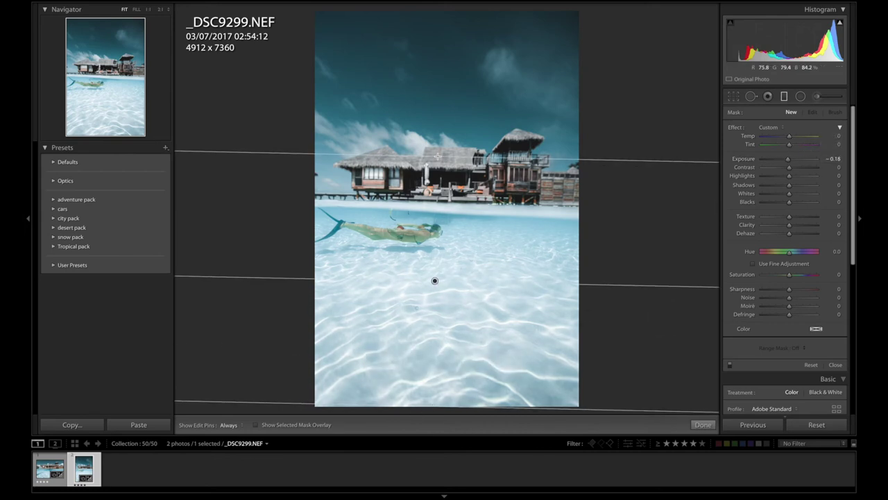
click(807, 169)
click(786, 159)
click(788, 160)
drag(436, 281, 436, 289)
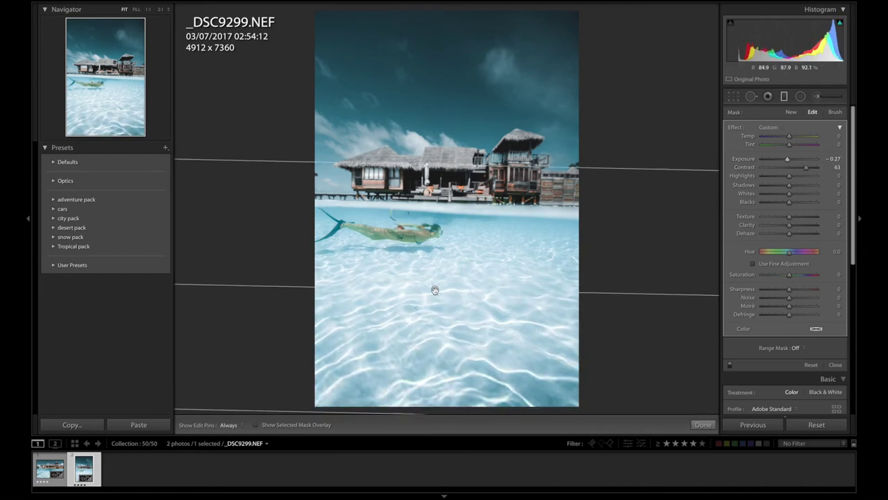
click(787, 100)
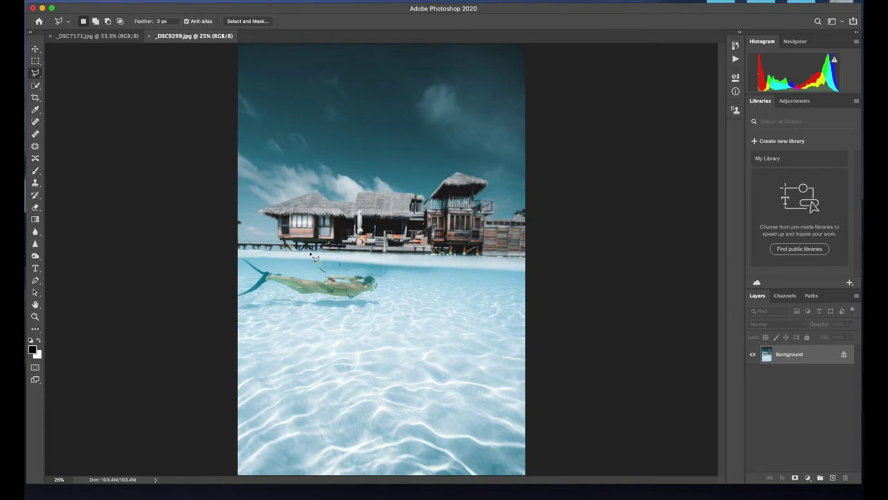
Step: Rotate the swimmer photo about −1.4°, extend the crop toward the bottom-left, and apply it
key(super+equal)
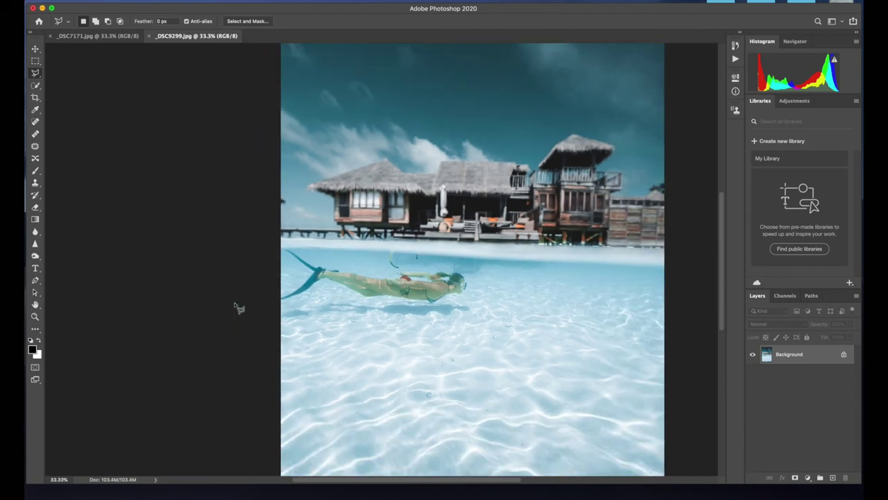
key(super+minus)
key(c)
mouse_move(212, 65)
mouse_down()
mouse_move(218, 53)
mouse_move(214, 59)
mouse_up()
key(super+minus)
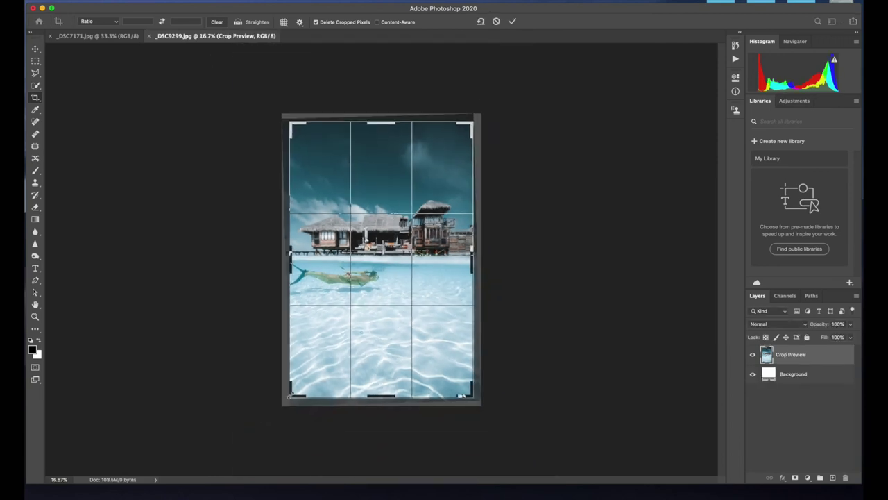
drag(290, 396, 285, 401)
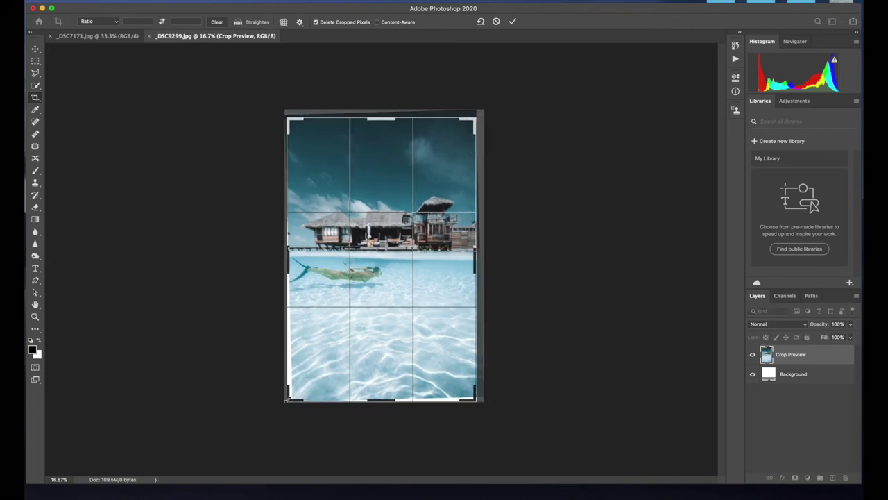
key(Return)
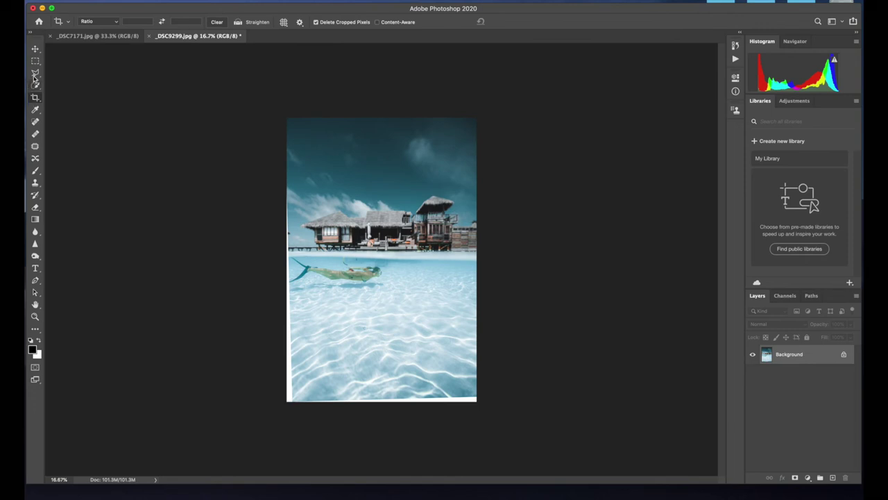
Step: Switch to the Polygonal Lasso tool and zoom in on the photo's bottom edge
click(35, 74)
key(super+plus)
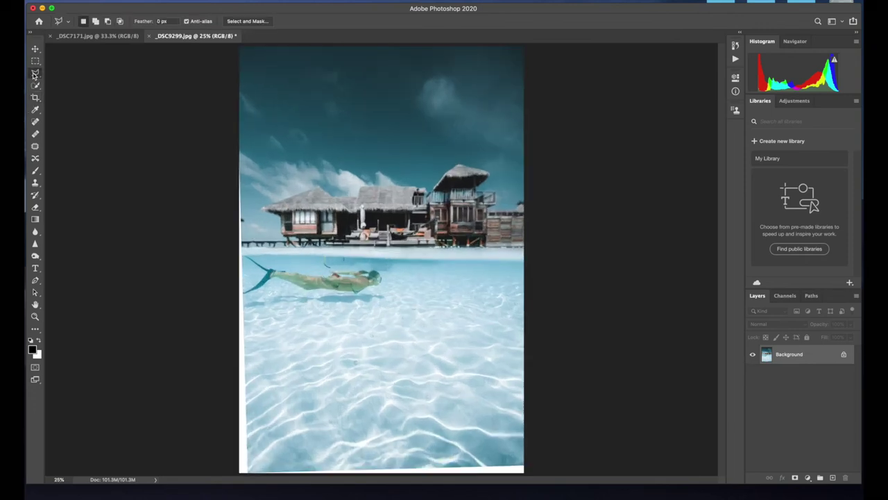
right_click(34, 74)
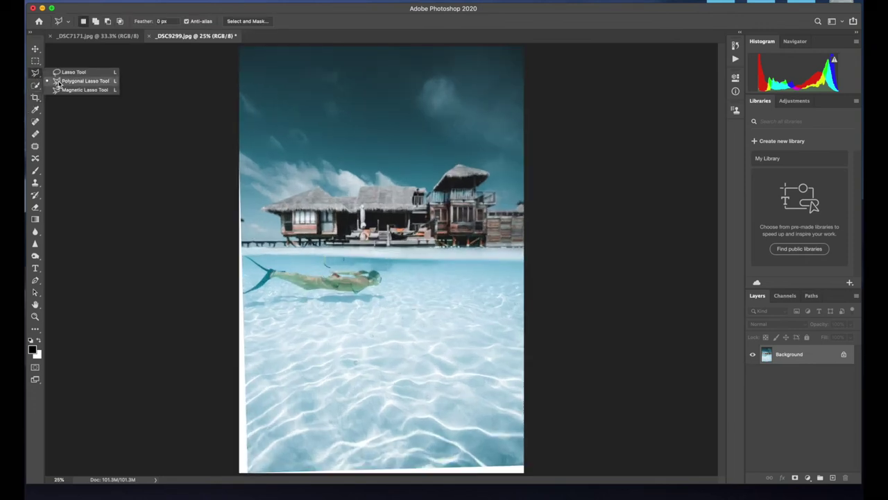
click(59, 82)
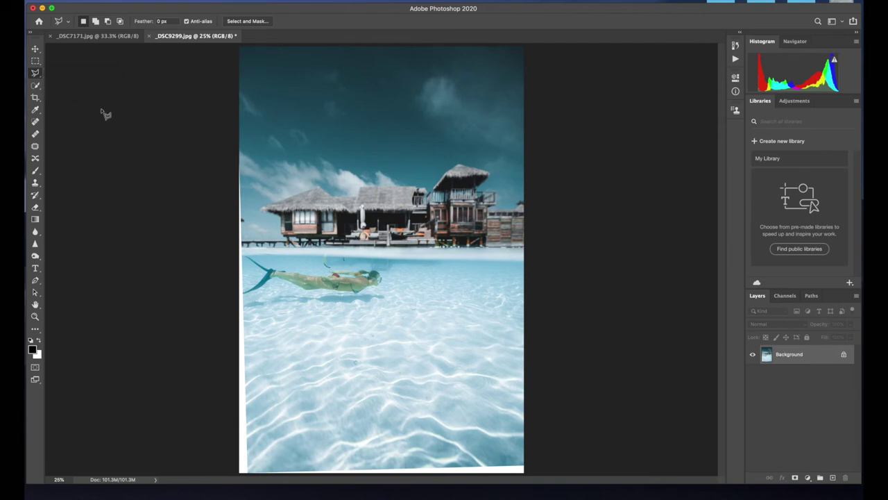
key(super+plus)
scroll(257, 318, down, 5)
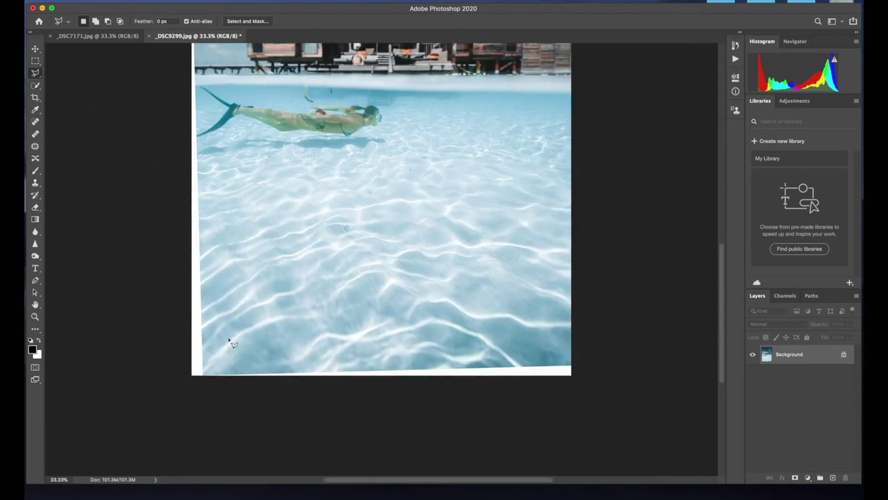
Step: Select the bottom white strip, Content-Aware Fill it, and deselect
click(213, 375)
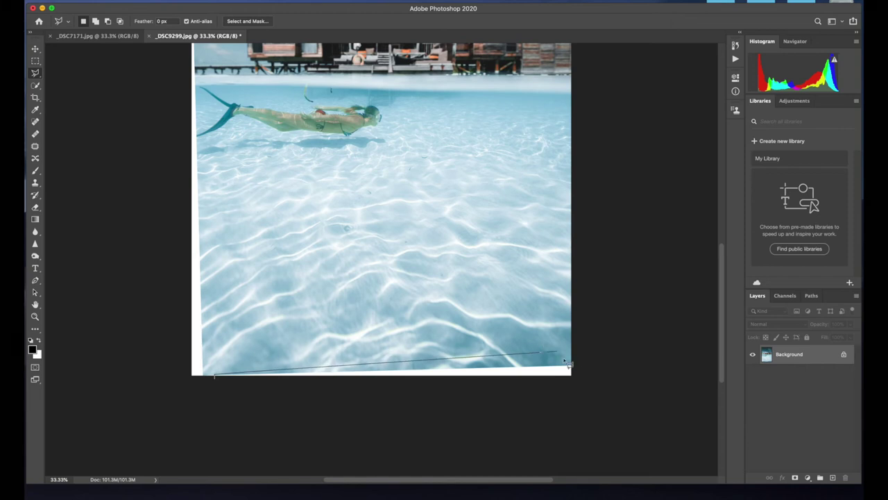
click(579, 363)
click(579, 380)
click(202, 388)
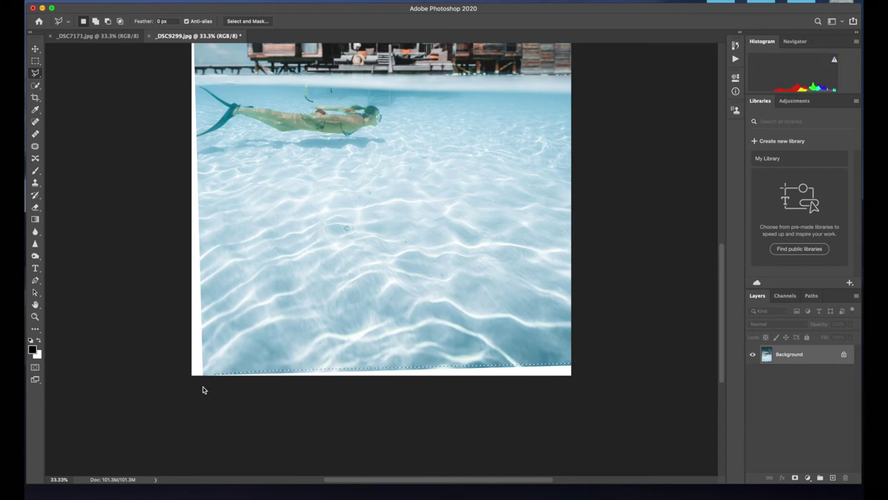
key(shift+BackSpace)
key(Return)
right_click(299, 325)
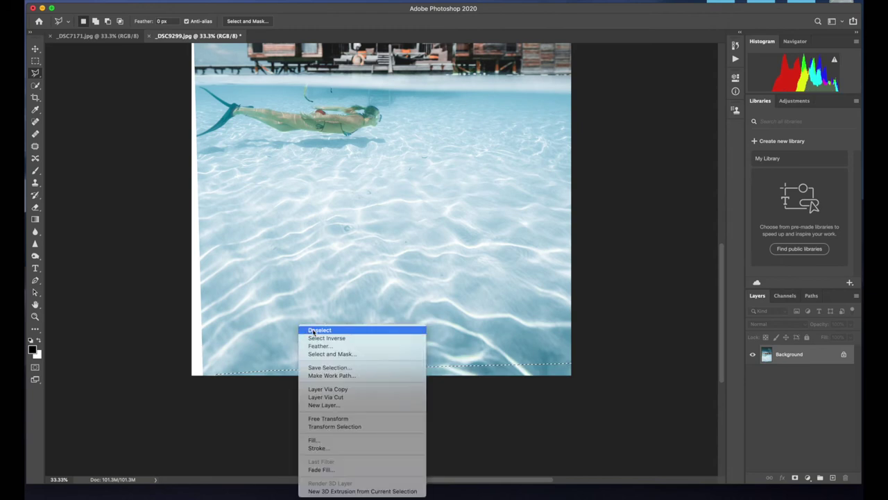
click(316, 331)
Step: Select the left-edge white strip, Content-Aware Fill it, and deselect
drag(206, 381, 205, 472)
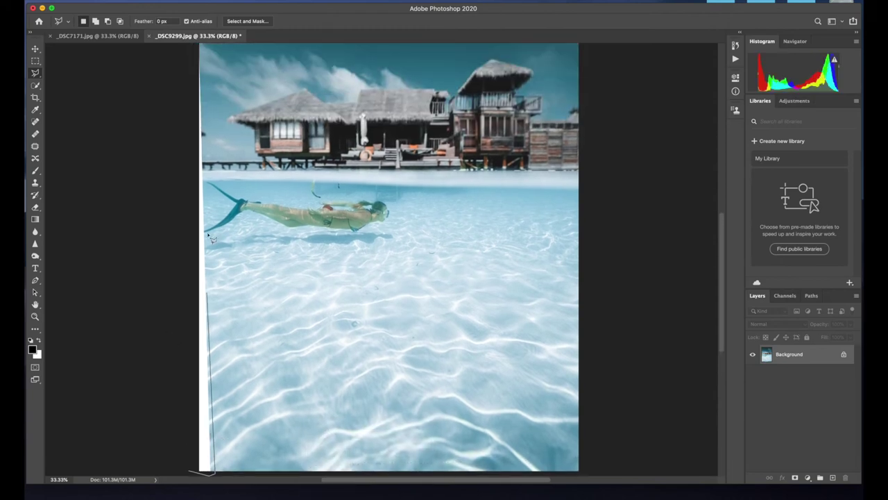
mouse_move(212, 220)
mouse_down()
mouse_move(199, 47)
mouse_move(180, 76)
mouse_move(176, 230)
mouse_up()
key(shift+BackSpace)
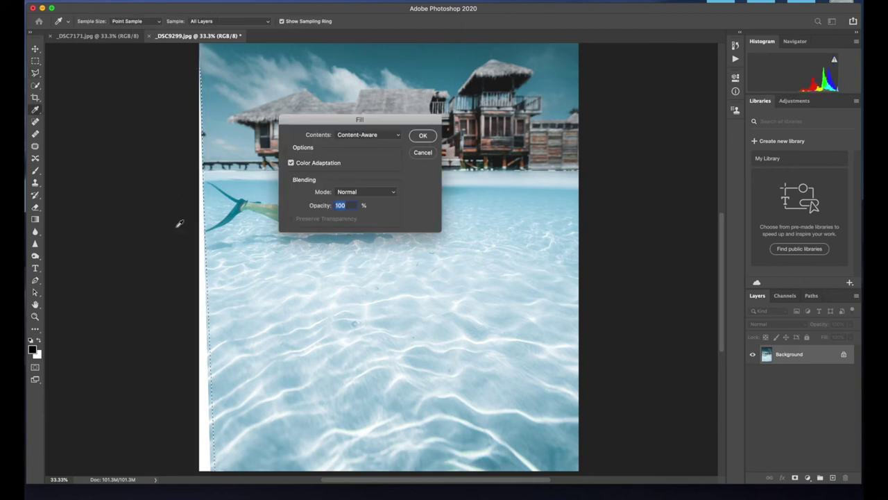
click(373, 136)
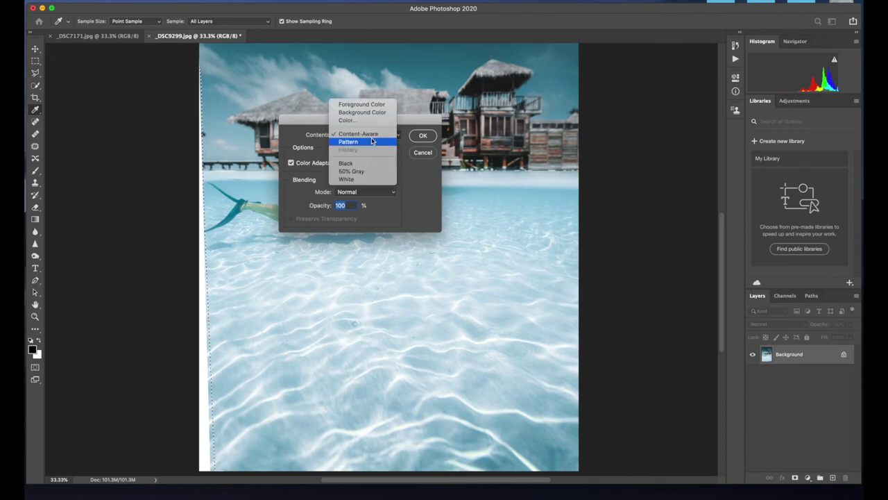
click(373, 134)
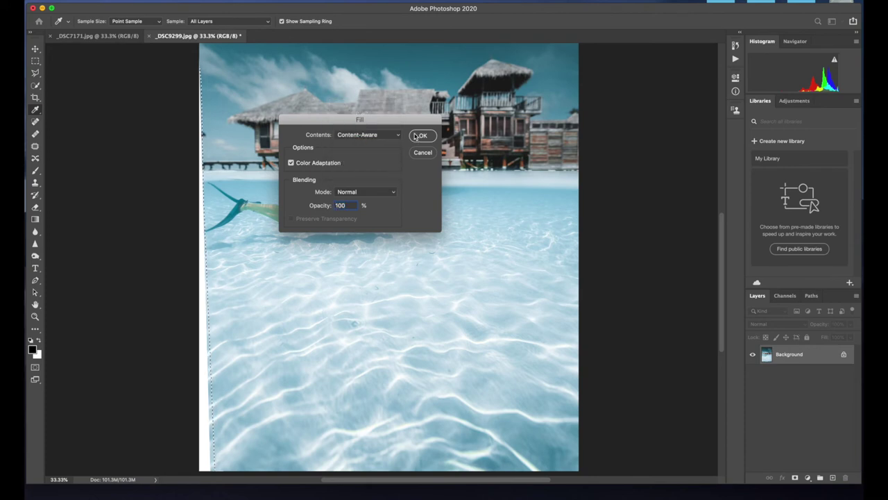
key(Return)
right_click(212, 233)
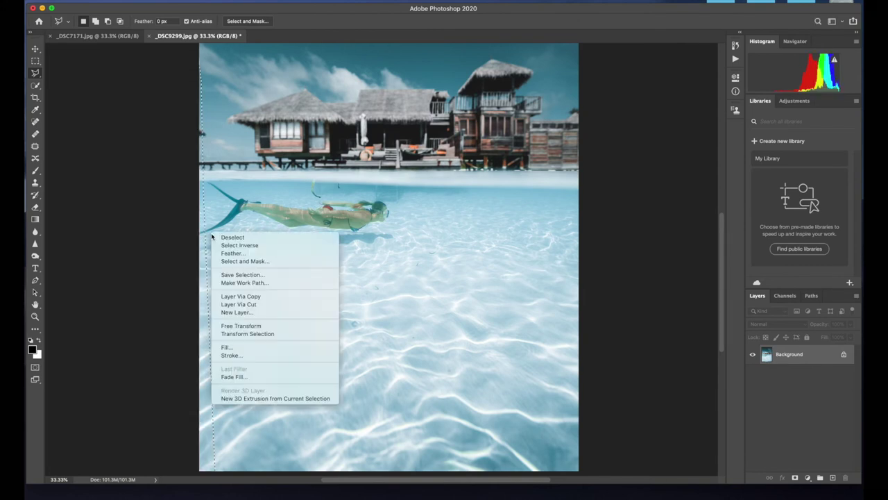
click(229, 239)
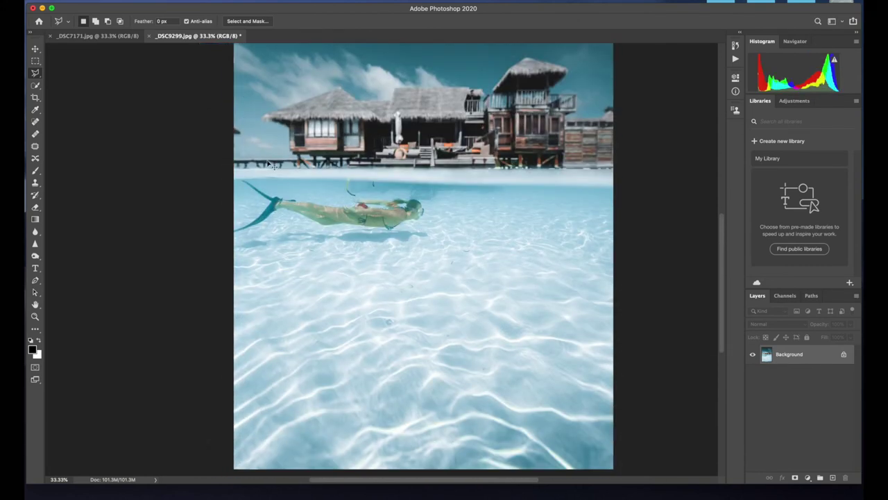
Step: Paint out the seaweed strands below the waterline with the Clone Stamp tool
scroll(285, 175, up, 2)
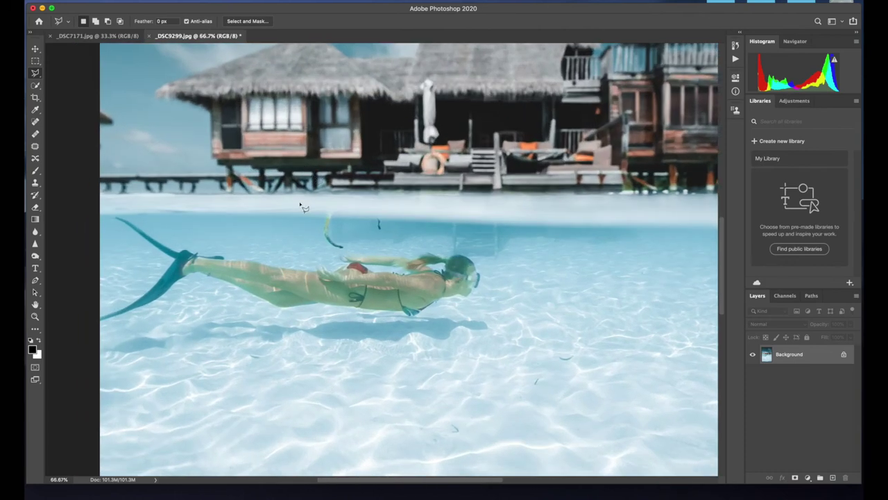
scroll(368, 257, down, 3)
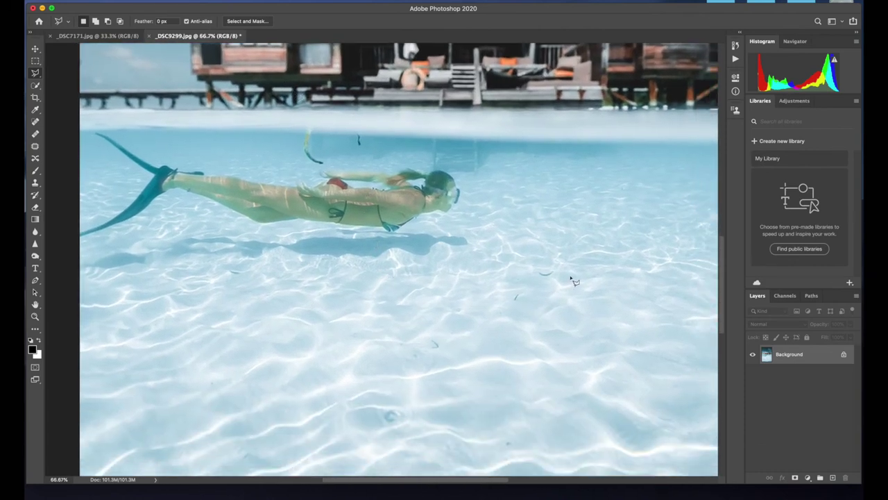
scroll(345, 169, up, 3)
scroll(345, 169, left, 1)
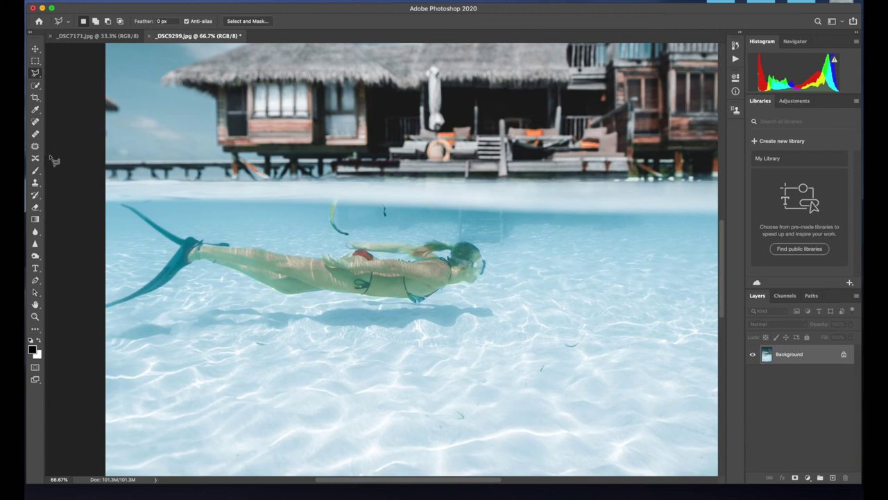
click(35, 183)
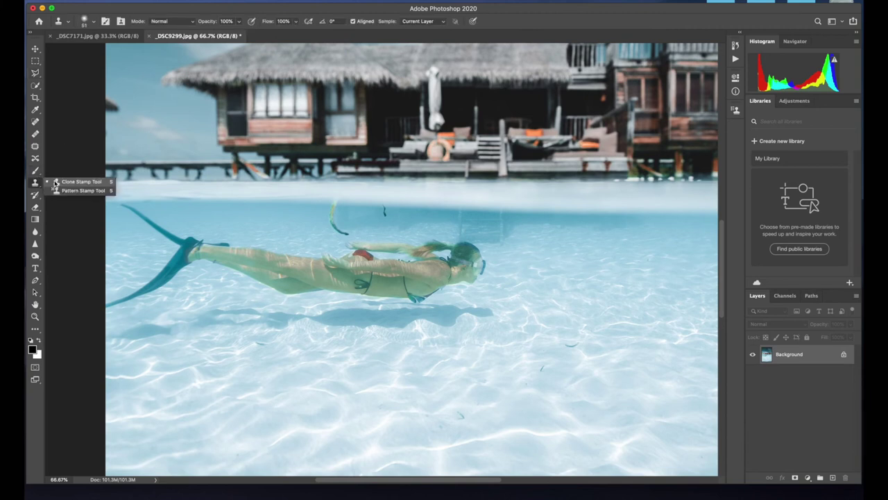
click(55, 182)
scroll(366, 156, up, 5)
scroll(366, 157, up, 5)
scroll(365, 156, up, 1)
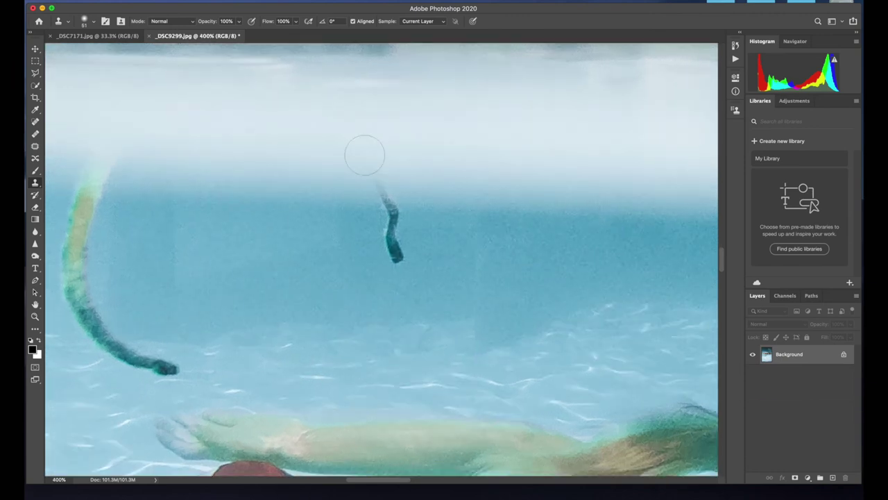
alt+click(314, 248)
mouse_move(390, 258)
mouse_down()
mouse_move(393, 224)
mouse_move(380, 238)
mouse_move(387, 208)
mouse_move(377, 196)
mouse_up()
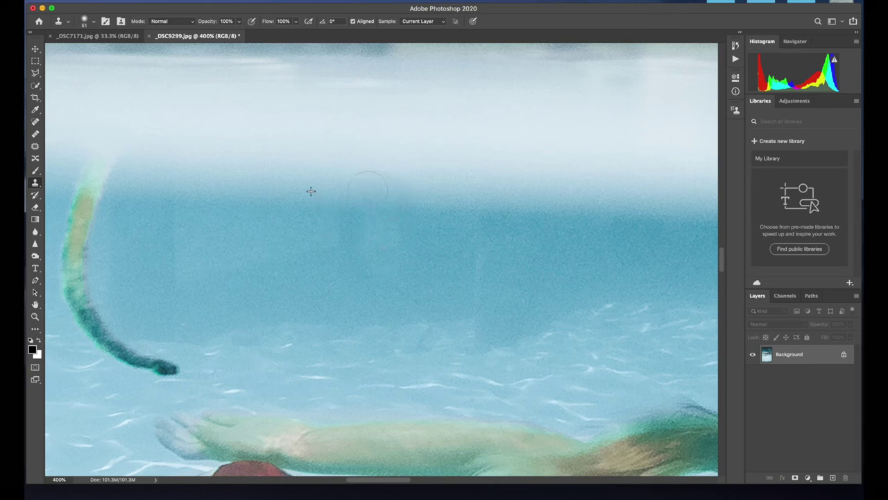
scroll(375, 191, left, 10)
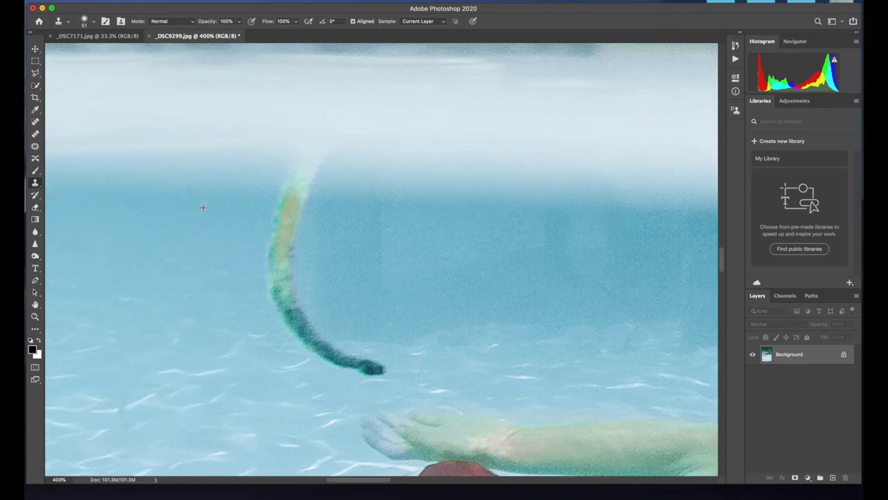
mouse_move(336, 199)
mouse_down()
mouse_move(319, 183)
mouse_move(323, 159)
mouse_move(311, 176)
mouse_move(320, 178)
mouse_move(311, 297)
mouse_move(394, 372)
mouse_move(347, 350)
mouse_move(313, 292)
mouse_up()
Step: Lasso the leftover strand and pan around the swimmer photo at 100% to review it
click(35, 72)
key(super+1)
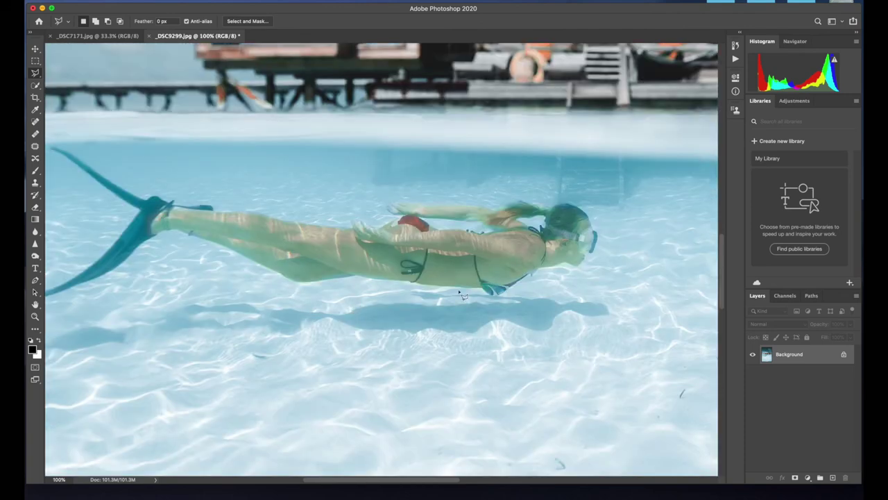
scroll(546, 278, up, 2)
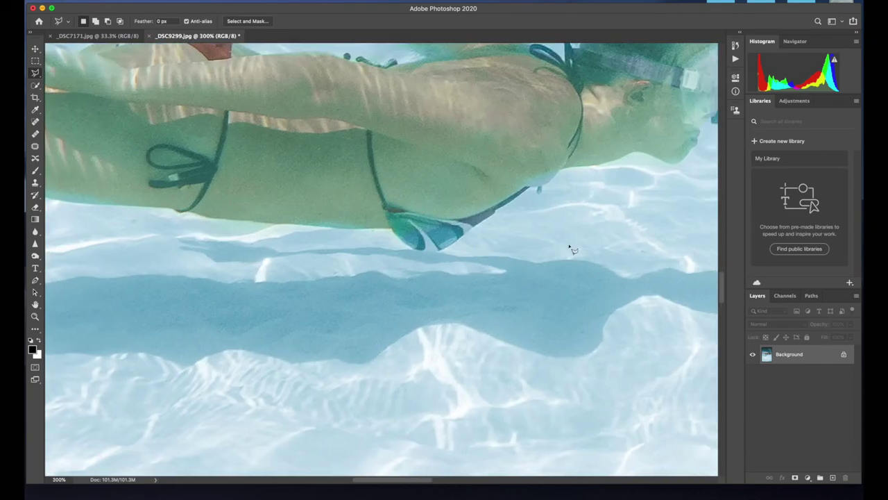
scroll(574, 250, left, 10)
scroll(573, 250, up, 3)
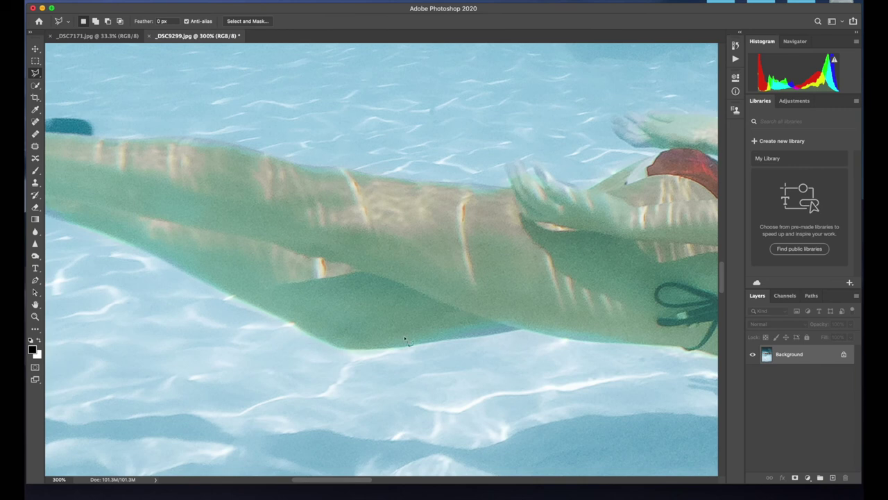
scroll(206, 155, left, 6)
scroll(208, 160, down, 2)
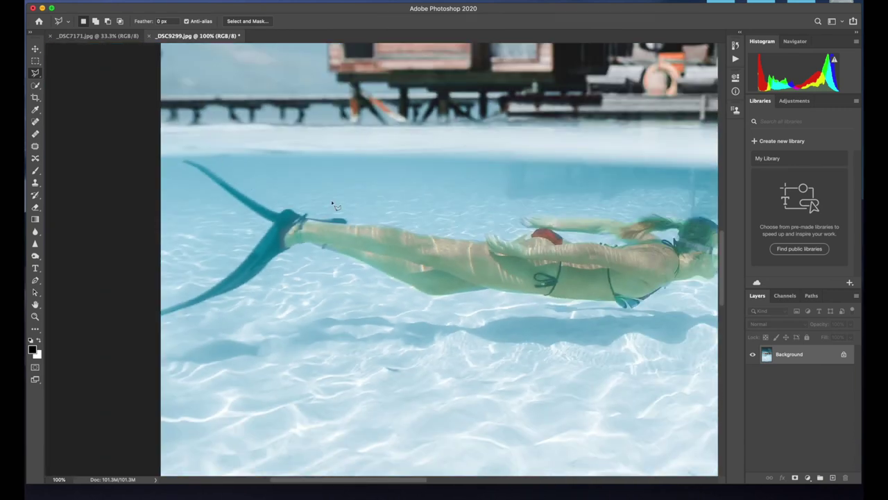
scroll(335, 206, right, 5)
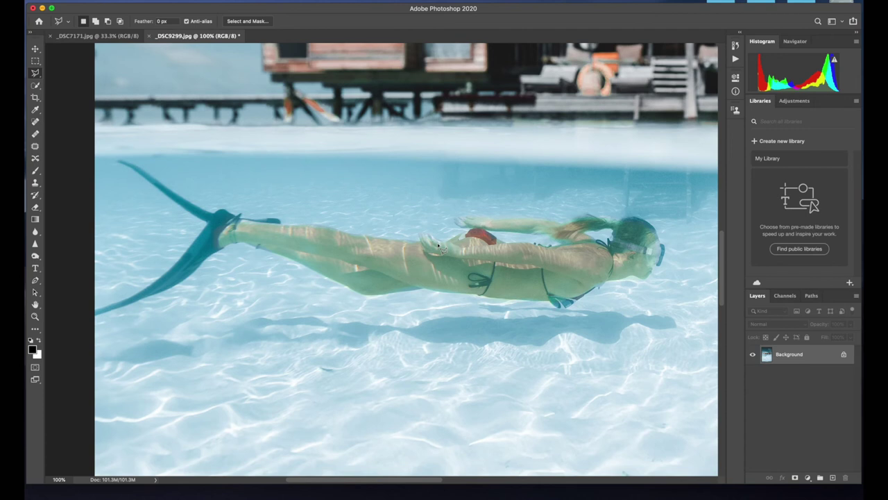
scroll(254, 236, down, 4)
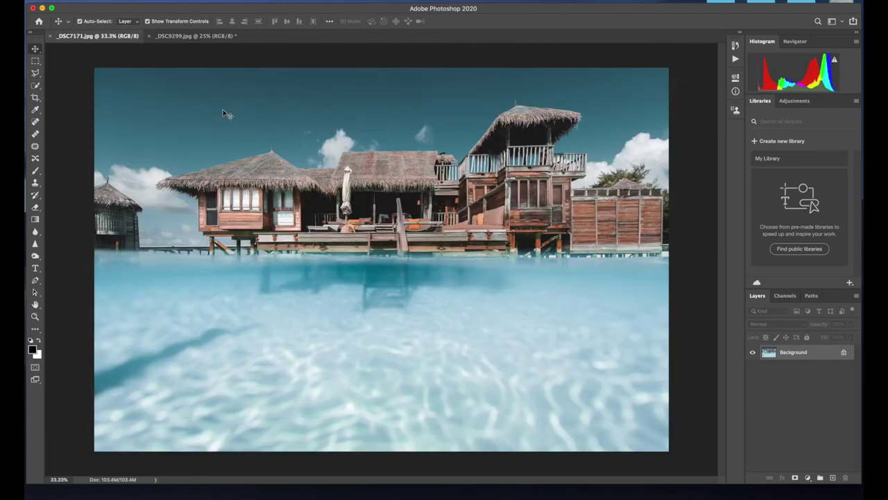
Step: Crop the villa photo to a full-width 4:5 frame, adding canvas above and below
scroll(113, 86, down, 2)
click(37, 100)
drag(240, 166, 242, 133)
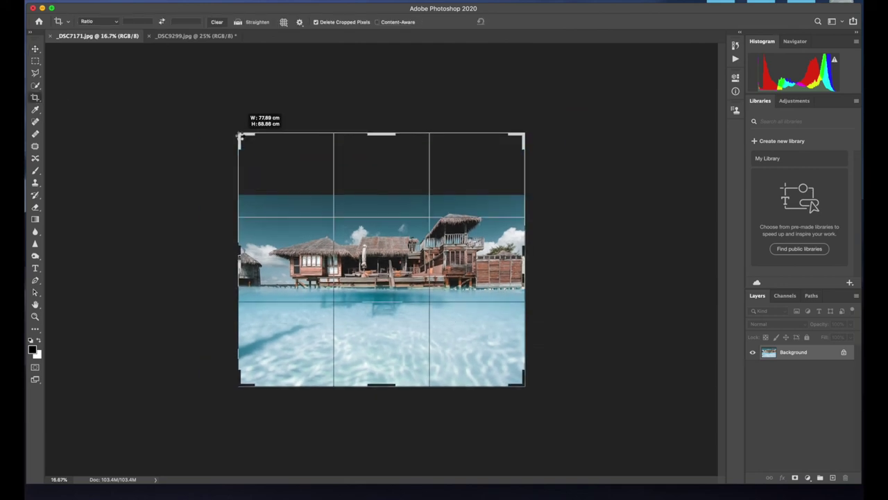
drag(241, 383, 241, 422)
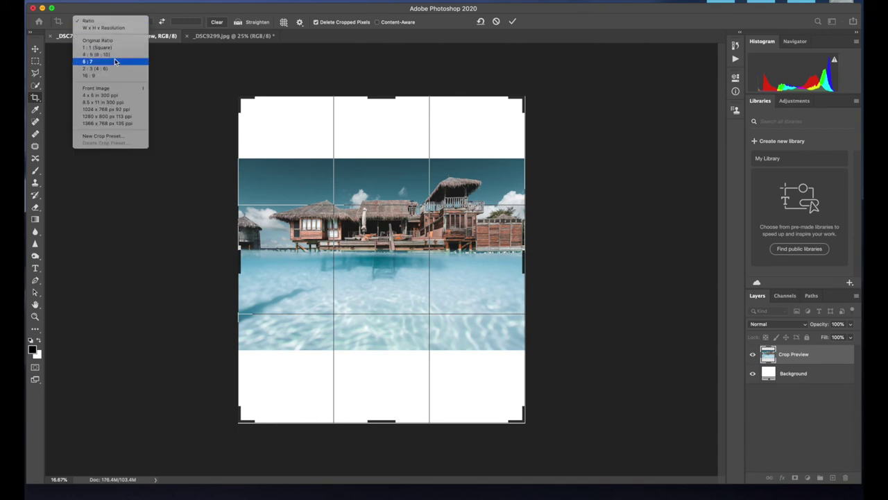
click(96, 54)
drag(414, 185, 427, 191)
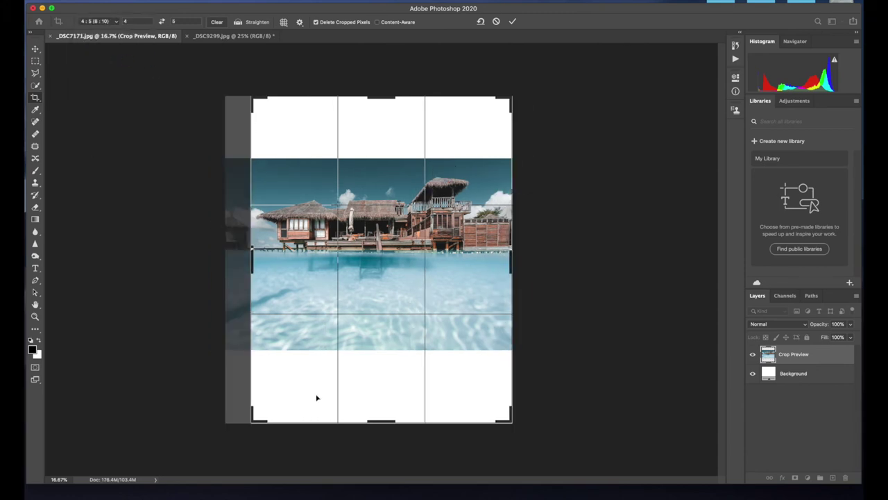
drag(258, 423, 241, 439)
drag(301, 341, 317, 304)
key(Return)
Step: Drag the swimmer photo into the villa document as Layer 1 and scale it to fill the canvas
click(34, 48)
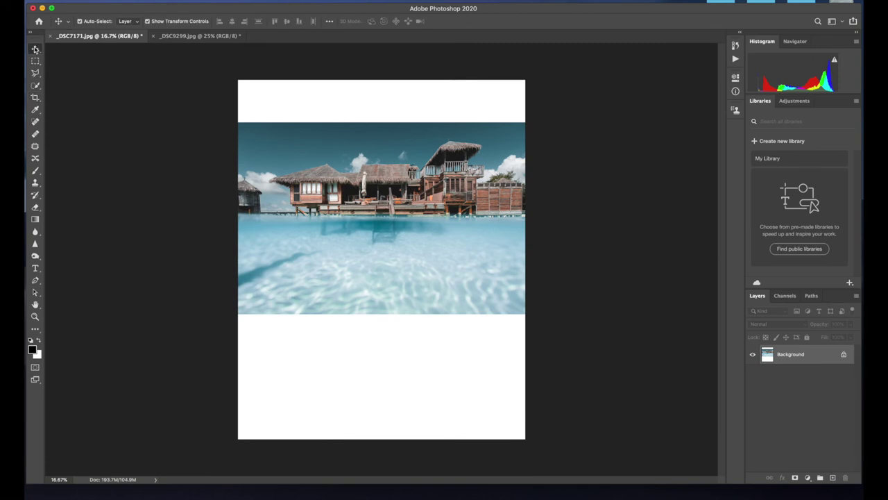
click(198, 36)
drag(320, 150, 355, 224)
click(851, 324)
drag(852, 337, 838, 337)
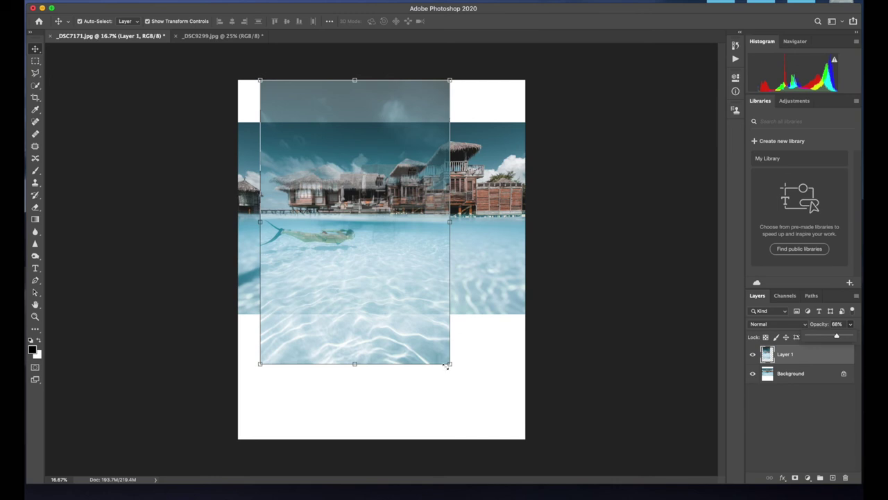
drag(837, 336, 861, 339)
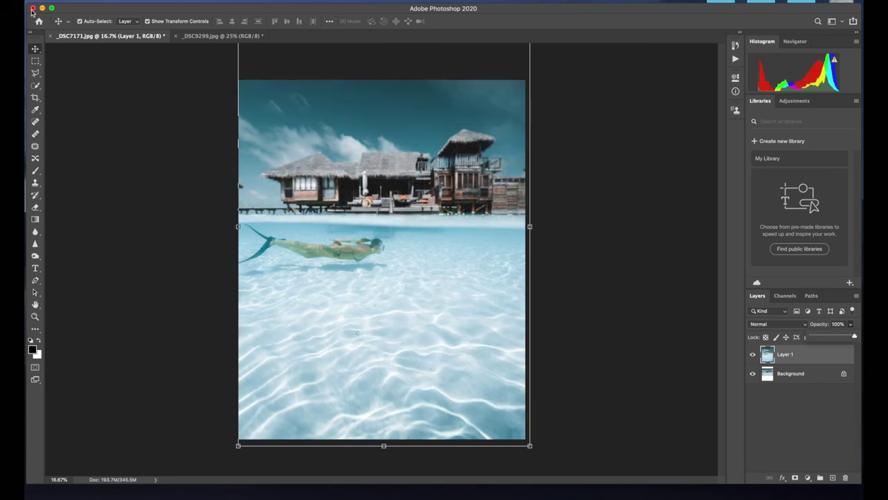
Step: Add a layer mask to Layer 1 and paint black to reveal the villa huts above water
click(111, 96)
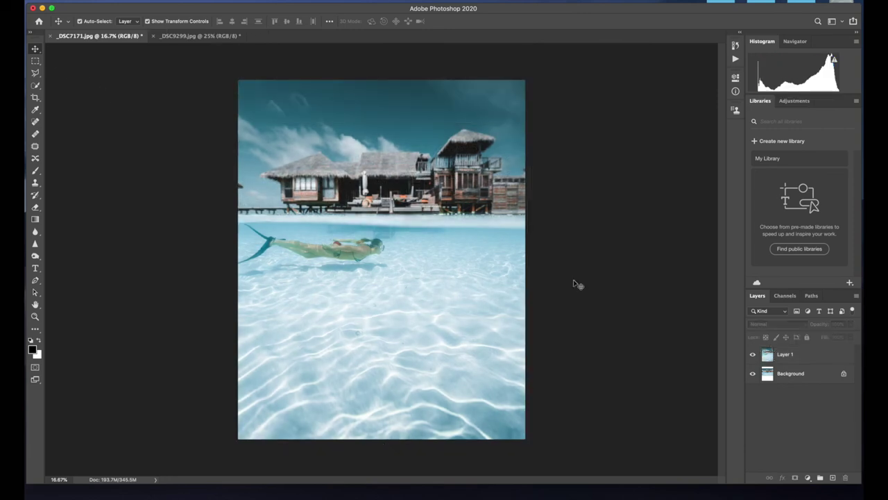
click(779, 355)
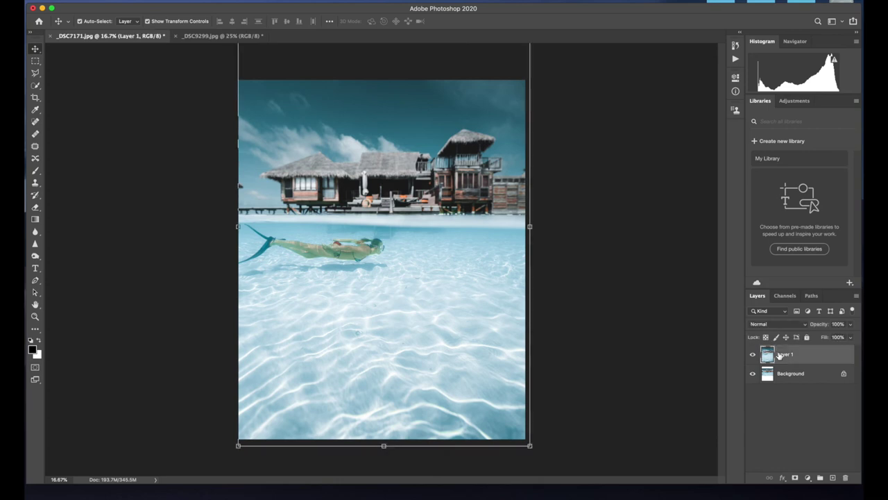
click(795, 479)
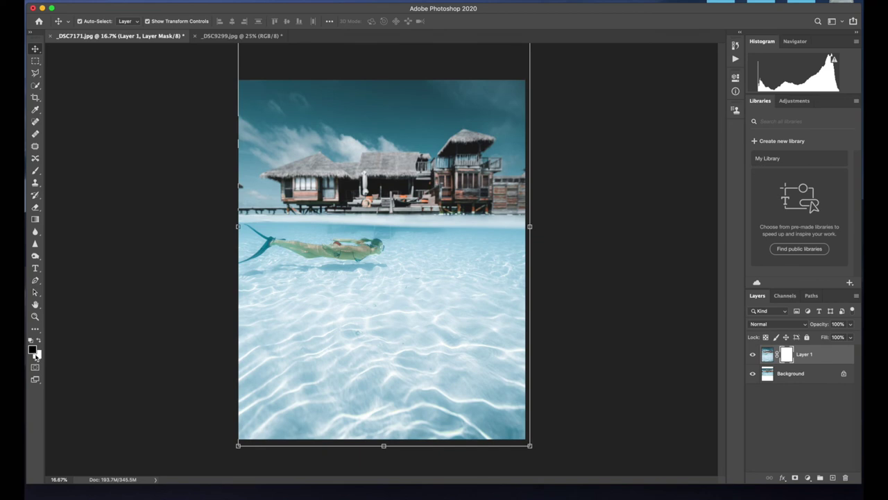
click(35, 170)
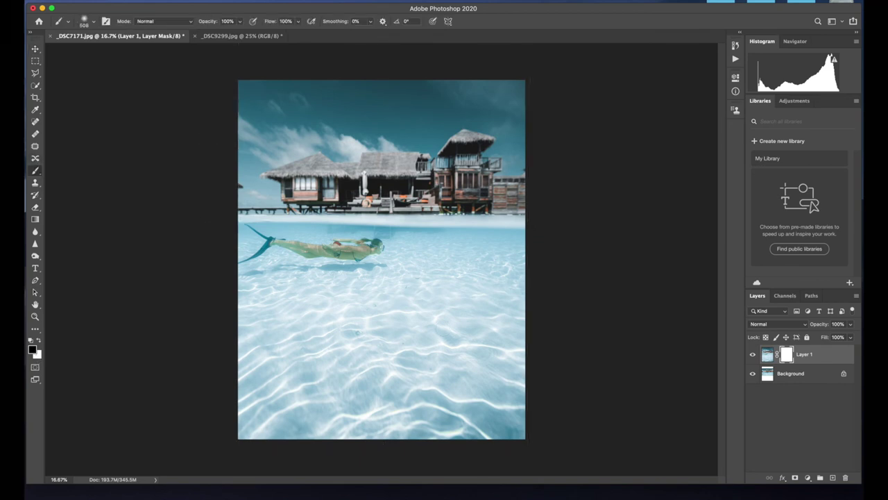
mouse_move(384, 243)
mouse_down()
mouse_move(257, 251)
mouse_move(214, 238)
mouse_move(274, 247)
mouse_up()
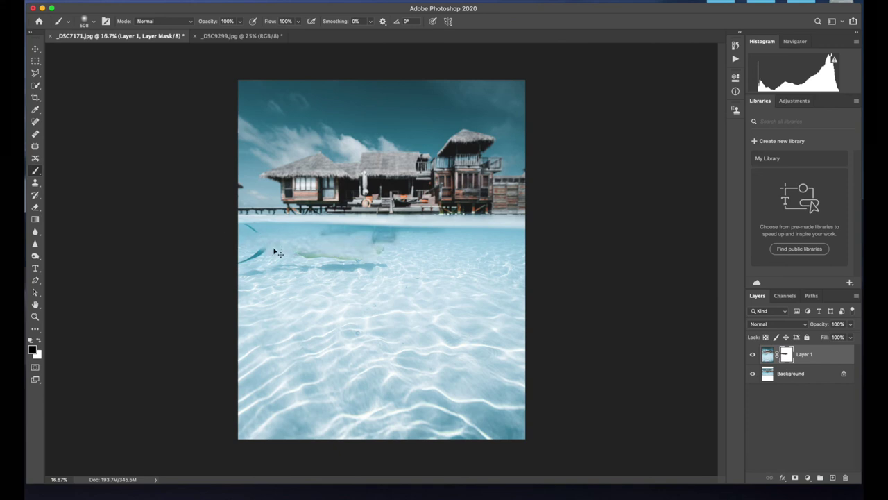
key(super+z)
mouse_move(236, 184)
mouse_down()
mouse_move(363, 185)
mouse_move(384, 177)
mouse_move(257, 163)
mouse_move(376, 160)
mouse_move(267, 162)
mouse_move(409, 176)
mouse_up()
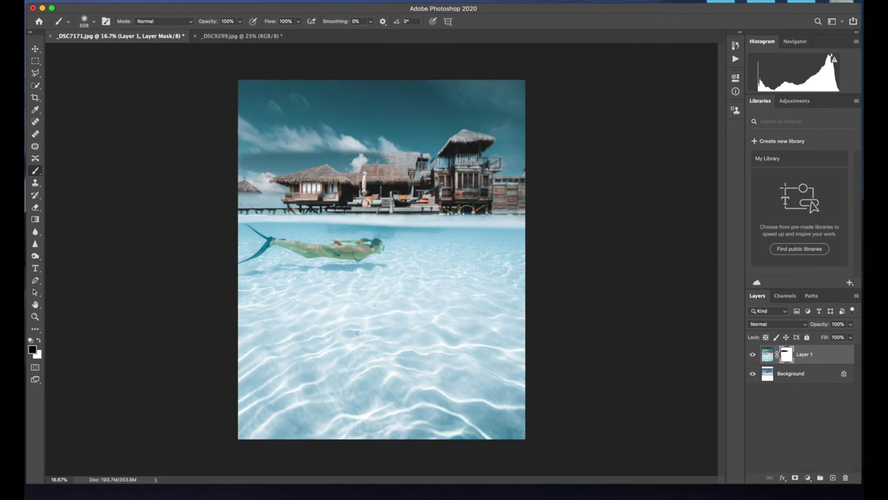
Step: Refine the mask with white and black strokes over the roofs, dock and waterline
click(39, 340)
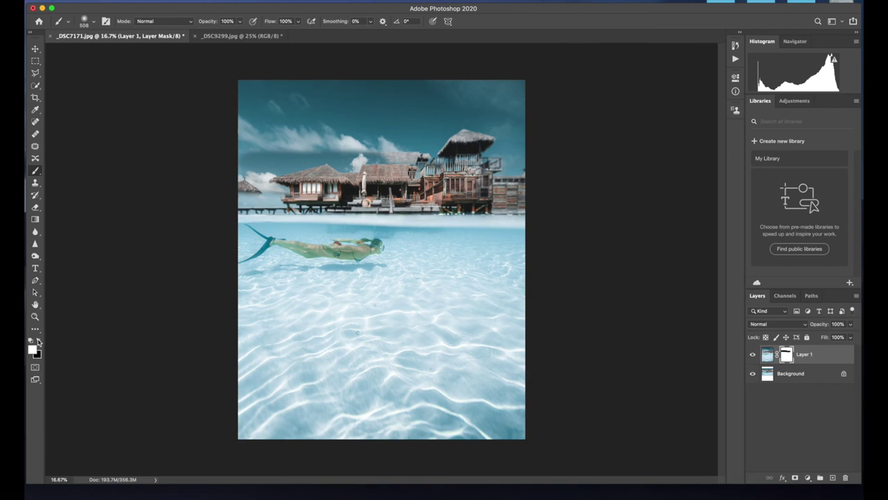
mouse_move(233, 196)
mouse_down()
mouse_move(458, 183)
mouse_move(251, 130)
mouse_up()
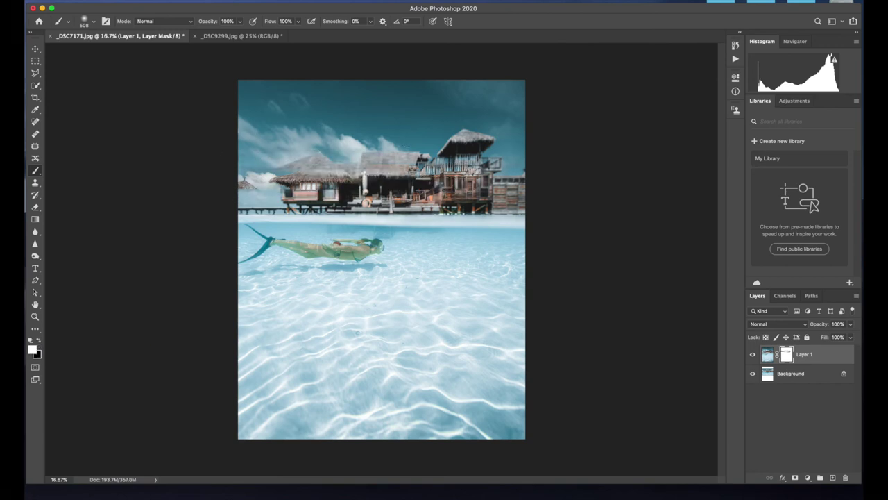
click(38, 340)
mouse_move(232, 193)
mouse_down()
mouse_move(450, 194)
mouse_move(592, 180)
mouse_move(214, 166)
mouse_move(433, 159)
mouse_move(513, 144)
mouse_move(216, 152)
mouse_move(265, 124)
mouse_move(542, 144)
mouse_move(509, 118)
mouse_move(564, 119)
mouse_move(291, 86)
mouse_move(553, 120)
mouse_move(520, 98)
mouse_move(354, 100)
mouse_move(557, 125)
mouse_move(505, 117)
mouse_move(245, 117)
mouse_move(223, 105)
mouse_move(227, 88)
mouse_move(325, 106)
mouse_move(410, 102)
mouse_up()
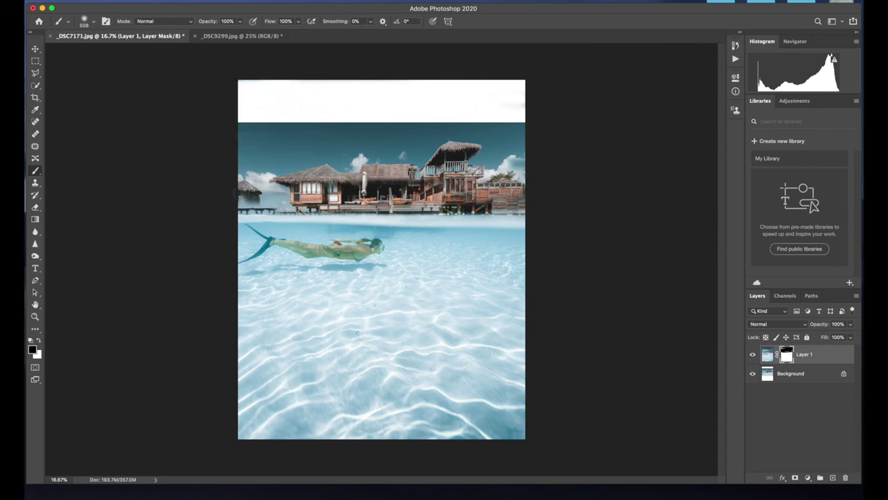
mouse_move(250, 203)
mouse_down()
mouse_move(431, 212)
mouse_move(542, 204)
mouse_move(403, 214)
mouse_move(236, 203)
mouse_move(486, 178)
mouse_move(517, 163)
mouse_up()
drag(309, 217, 404, 216)
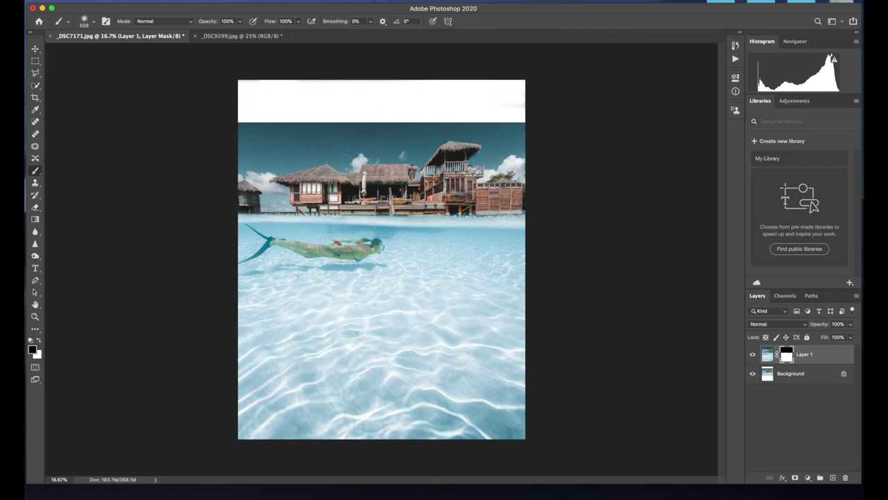
Step: Toggle Layer 1's visibility to compare the blend against the Background
click(752, 355)
click(751, 356)
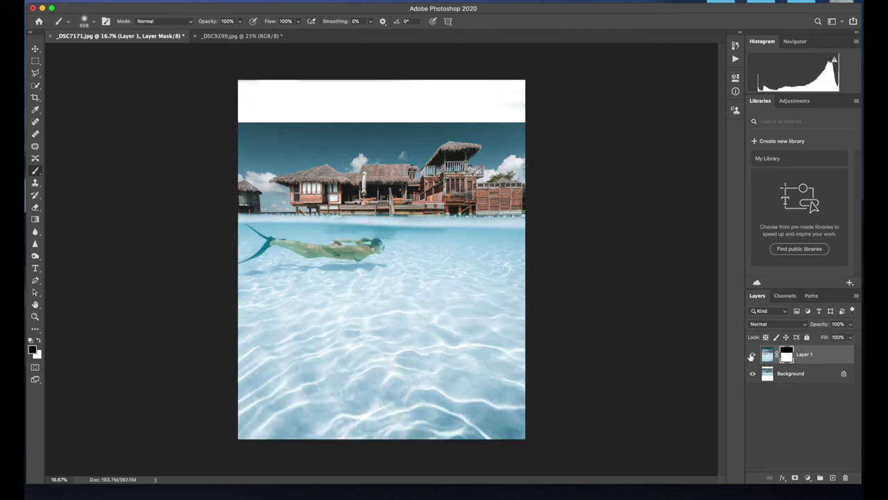
click(752, 355)
click(752, 355)
click(36, 49)
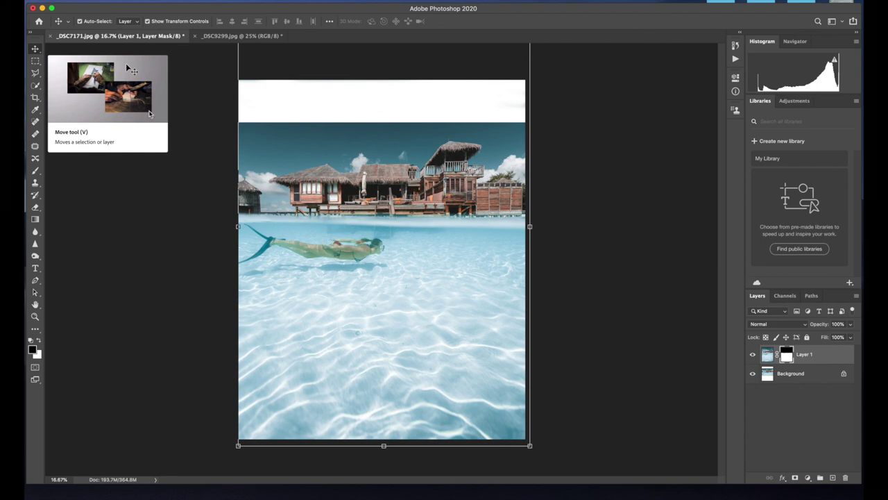
Step: Inspect the waterline seam zoomed in, then flatten the layers into one Background layer
click(195, 124)
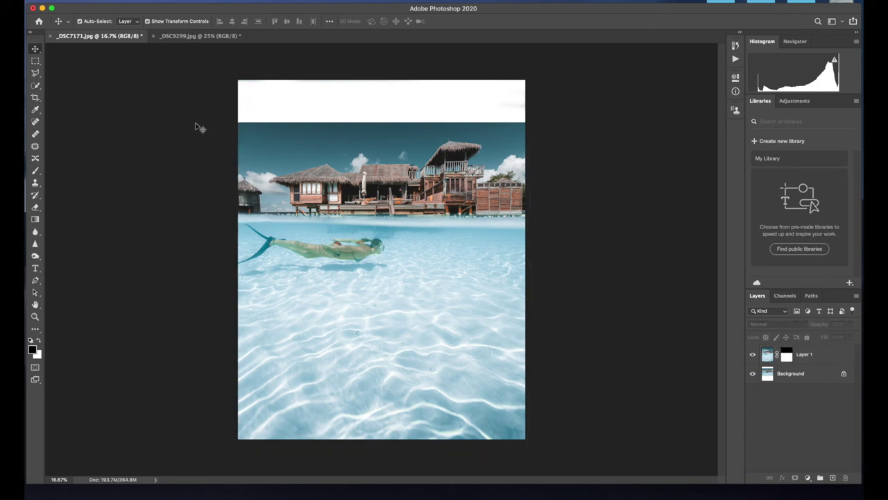
scroll(361, 198, up, 3)
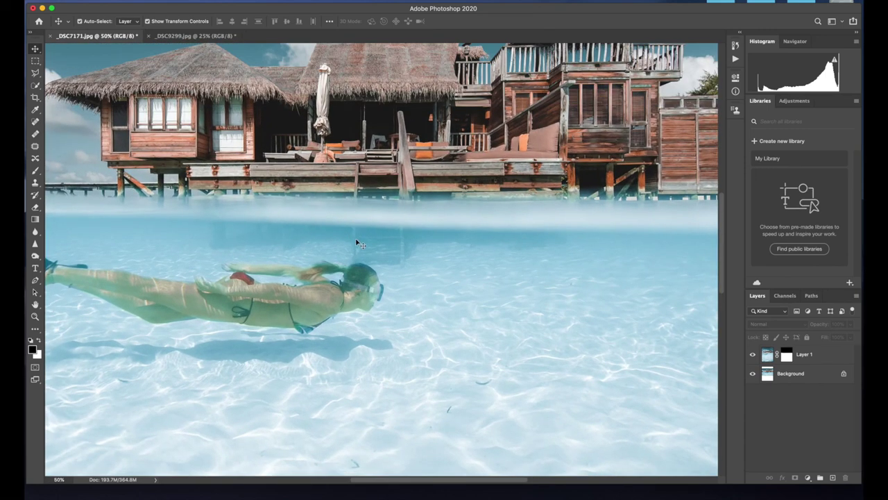
scroll(139, 231, up, 2)
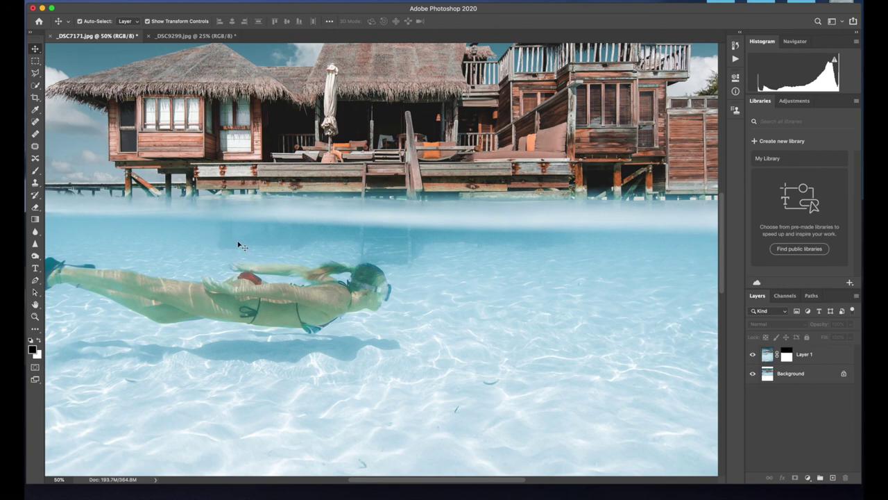
scroll(233, 240, up, 5)
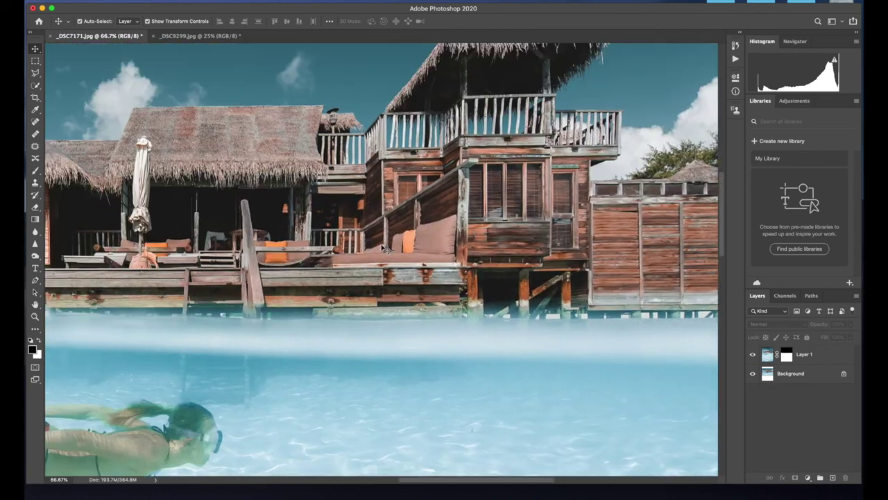
scroll(382, 247, down, 4)
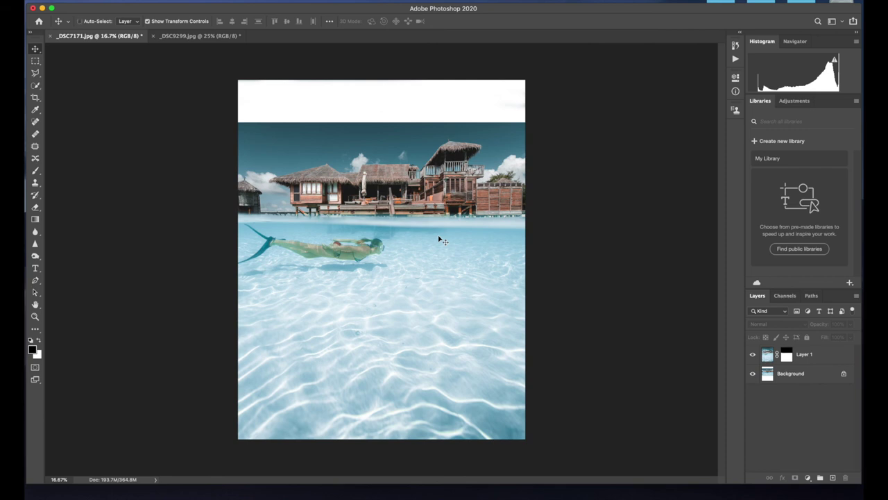
key(super+e)
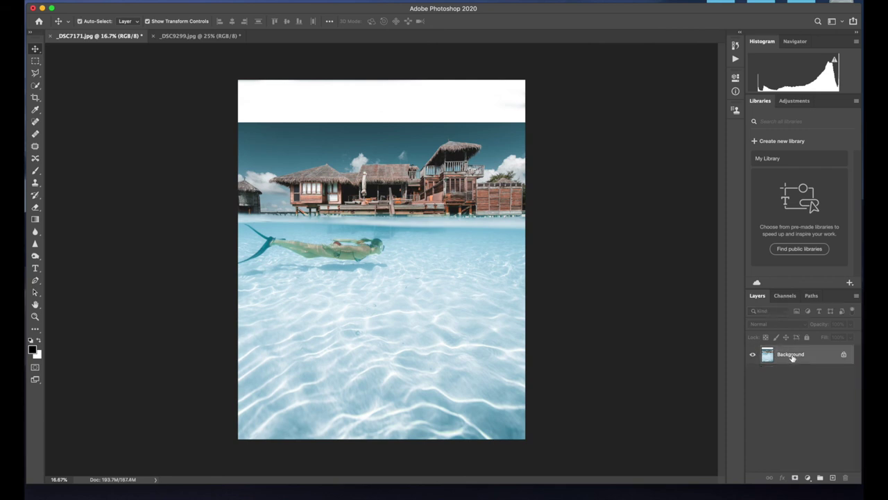
Step: Outline the top white band with the Polygonal Lasso and Content-Aware Fill it with sky
scroll(395, 95, up, 1)
drag(34, 72, 56, 86)
click(155, 140)
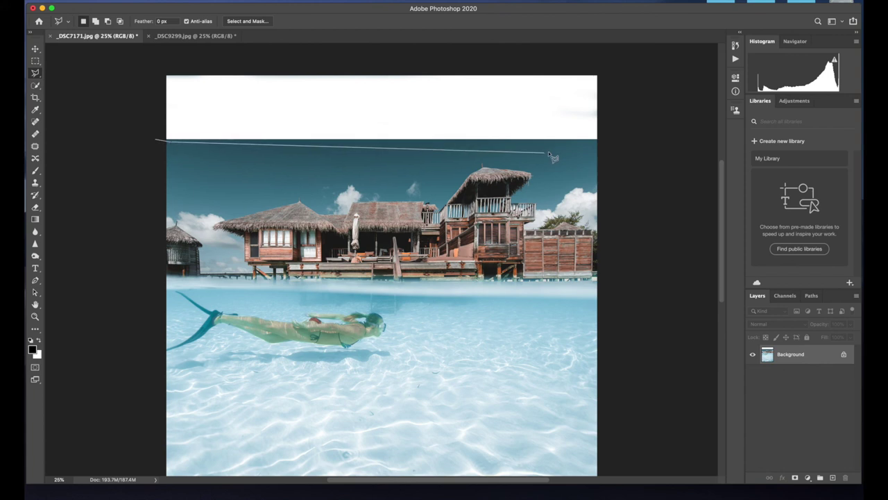
click(599, 143)
click(604, 68)
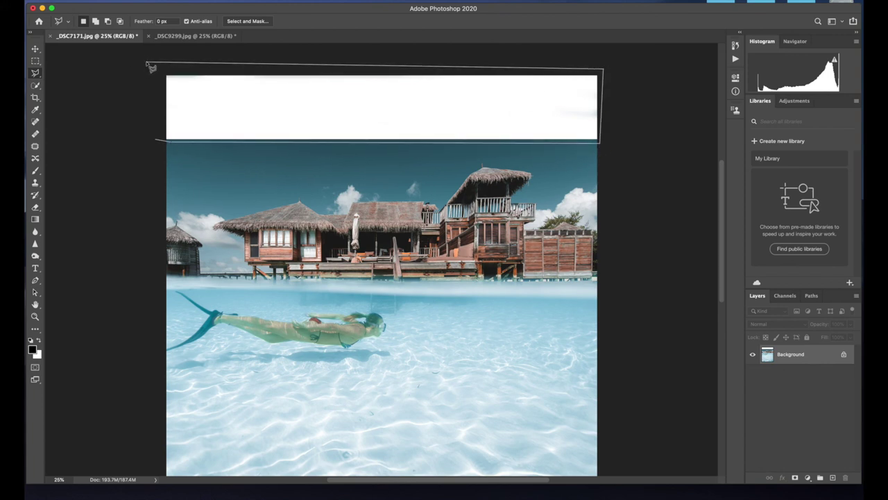
double_click(147, 64)
key(shift+BackSpace)
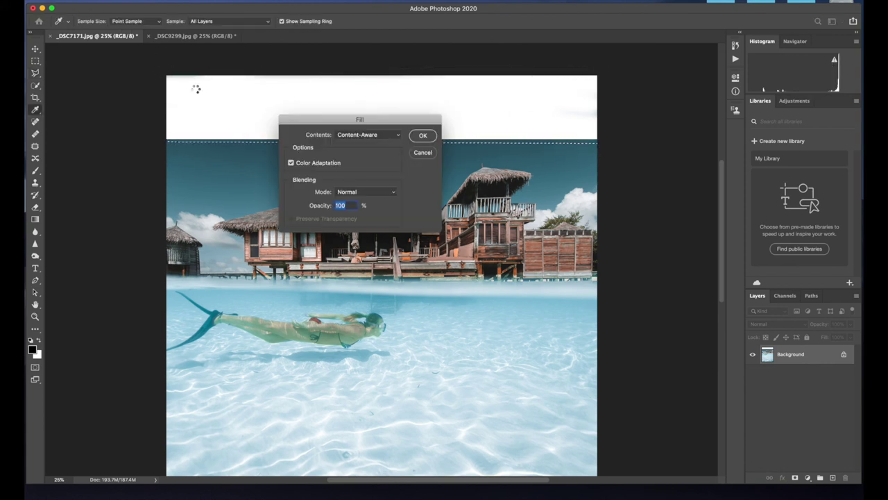
key(Return)
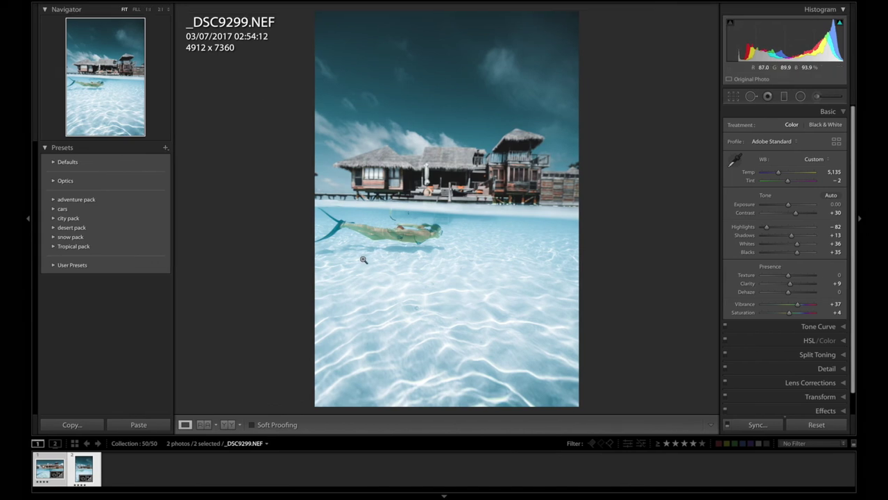
Step: Compare the two original photos side by side in Compare view and individually in Loupe
key(c)
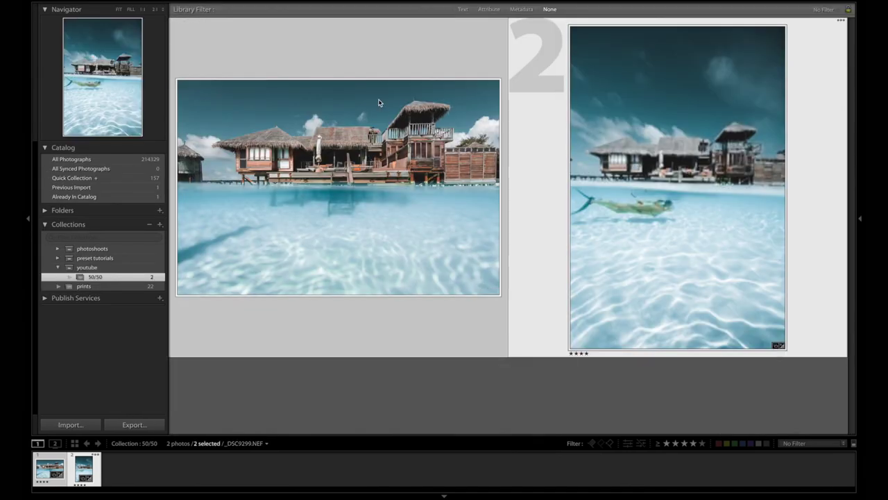
key(e)
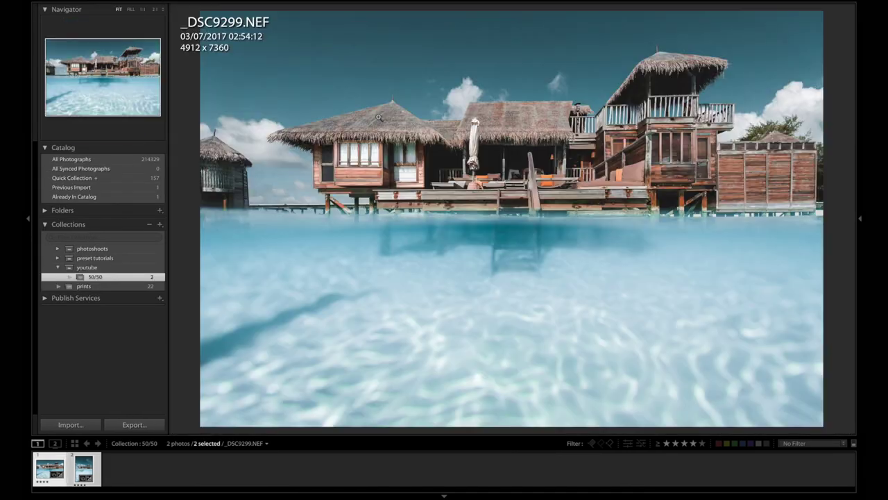
key(Right)
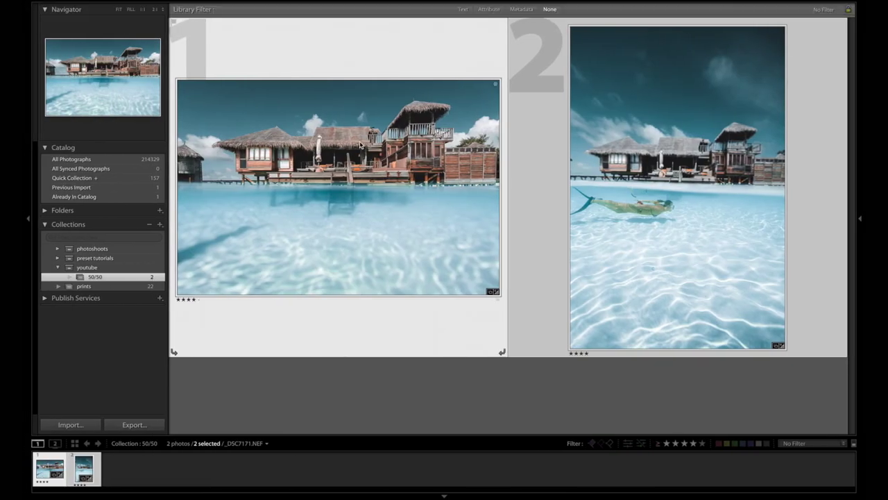
key(e)
key(c)
Step: View the villa photo's before and after versions in Develop, then move to _DSC9299.NEF
key(e)
key(d)
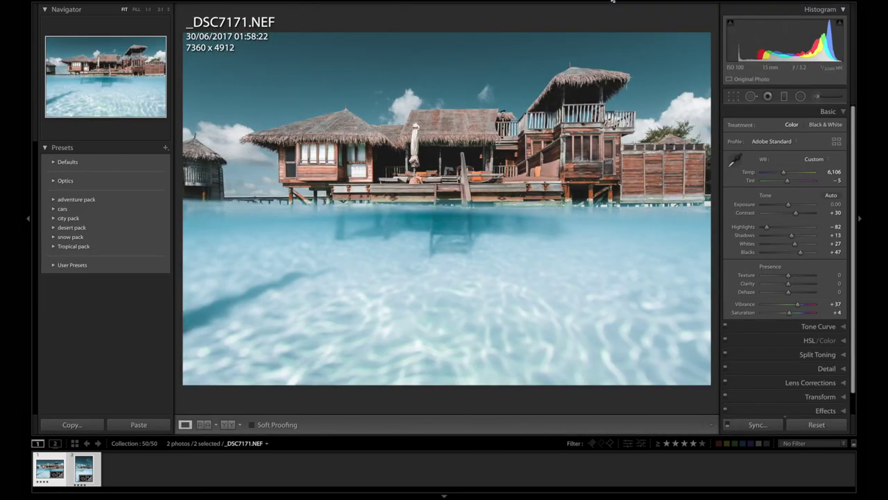
key(backslash)
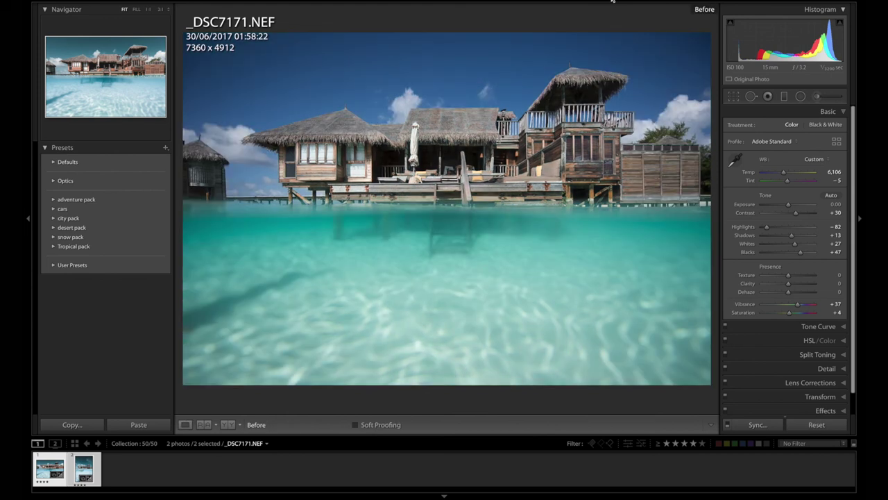
key(backslash)
key(Right)
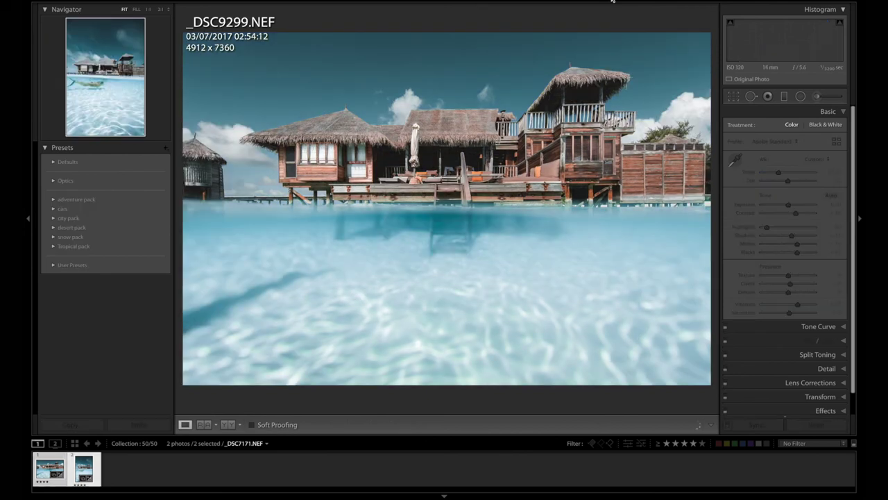